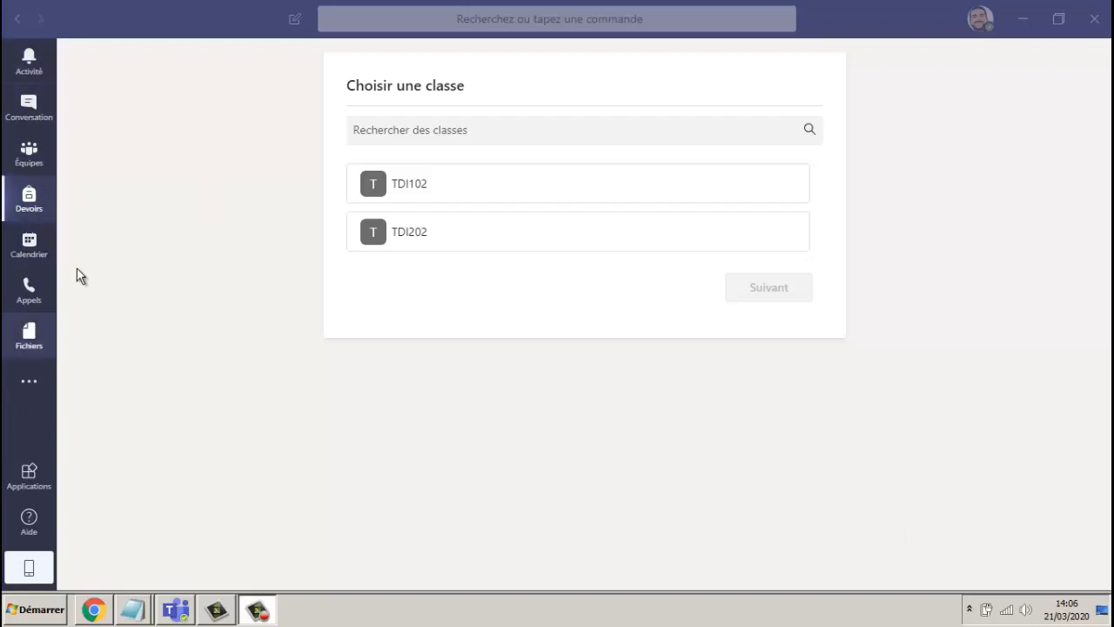
# Open the assignments list of the TDI202 class
pyautogui.click(29, 208)
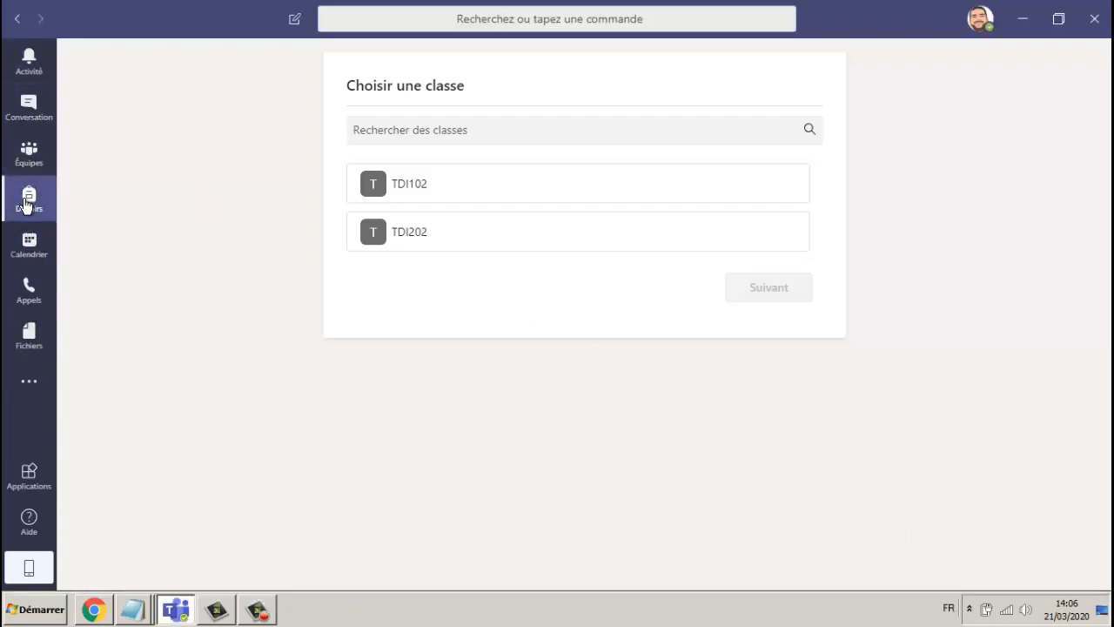
pyautogui.click(427, 232)
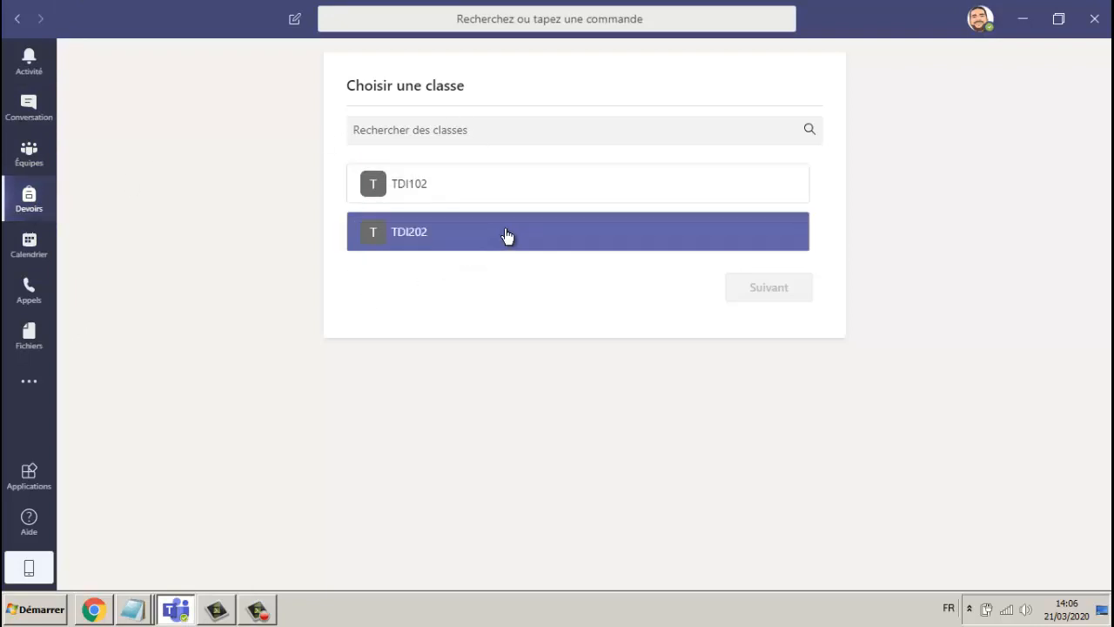
pyautogui.click(502, 233)
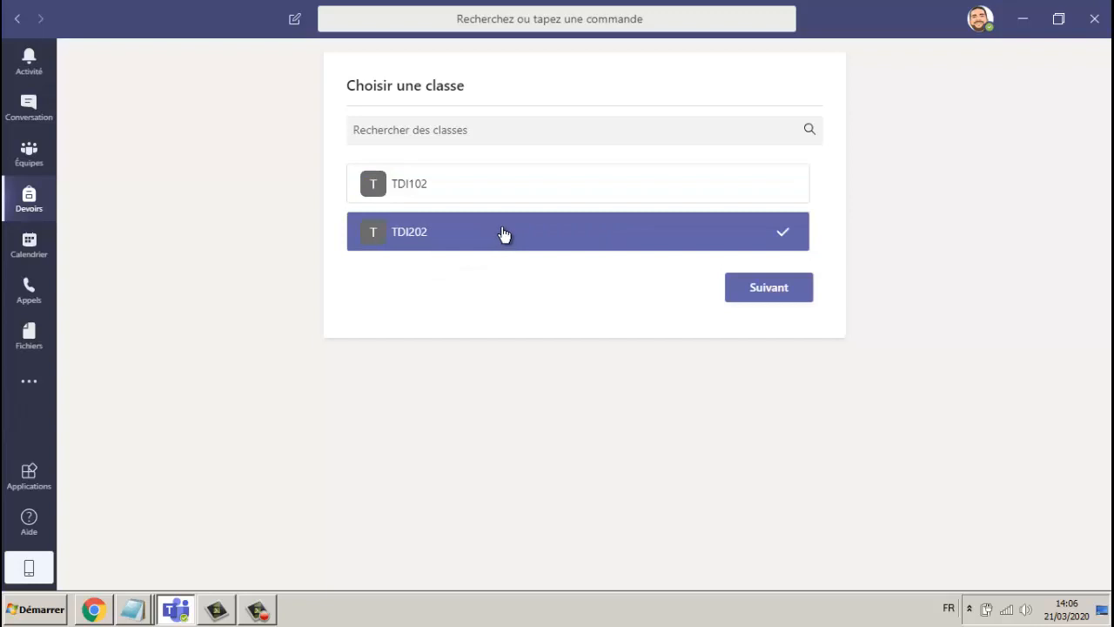
pyautogui.click(765, 289)
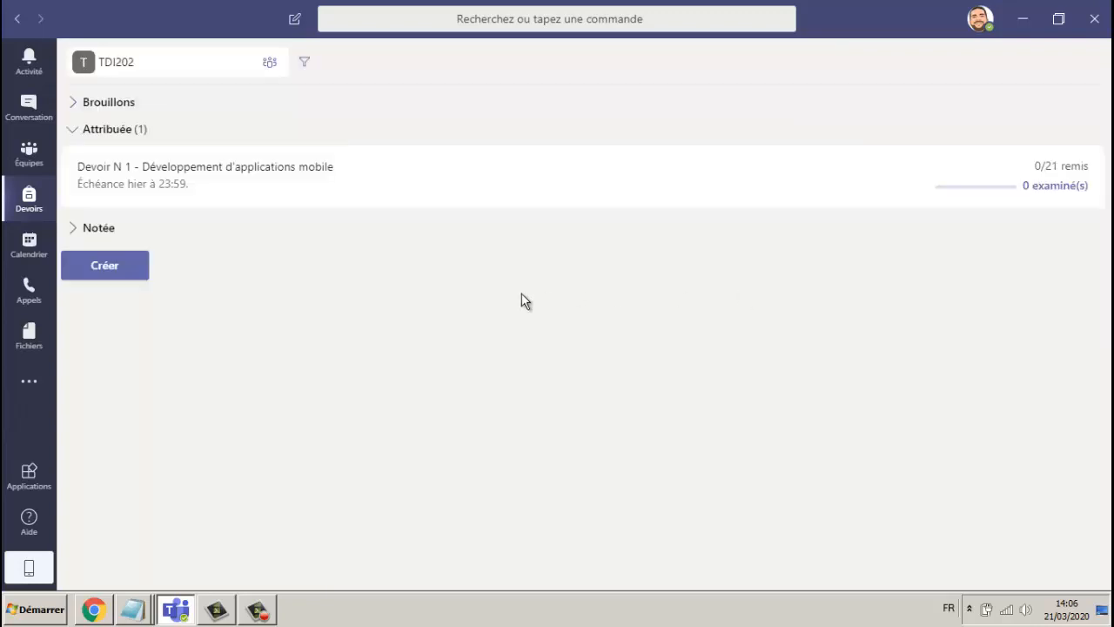
# Try to create a questionnaire assignment for TDI202 based on a new form
pyautogui.click(131, 277)
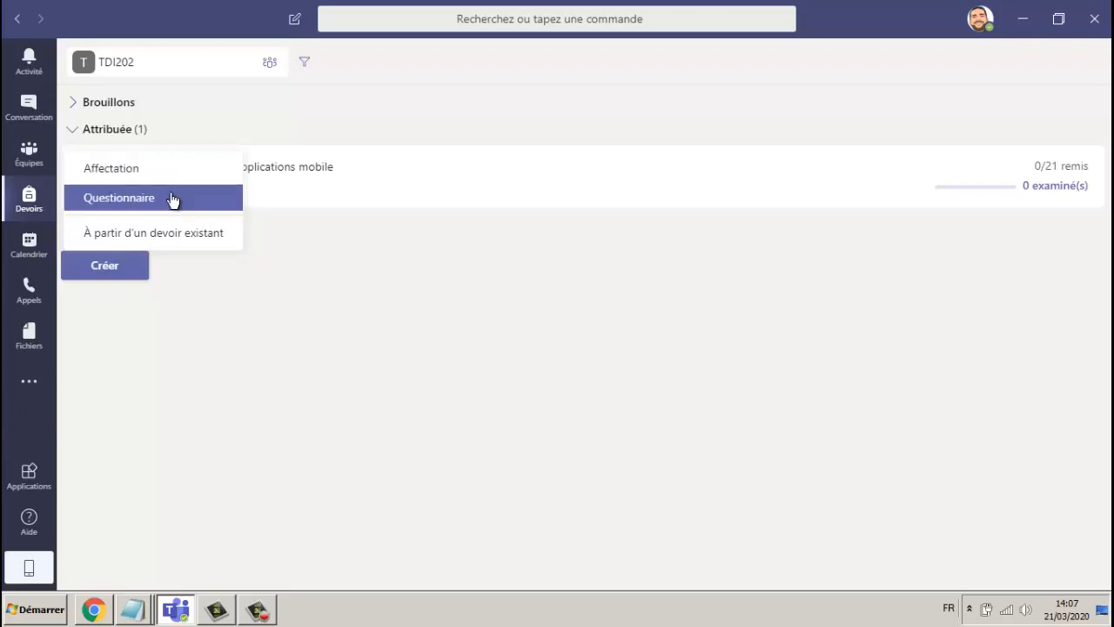
pyautogui.click(174, 197)
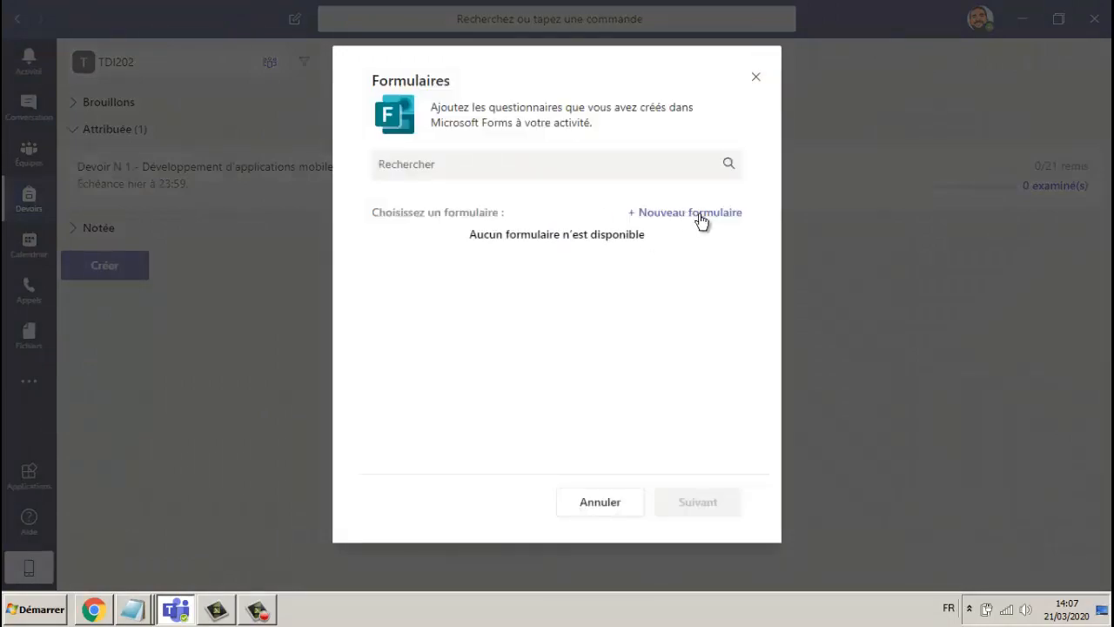
pyautogui.click(699, 217)
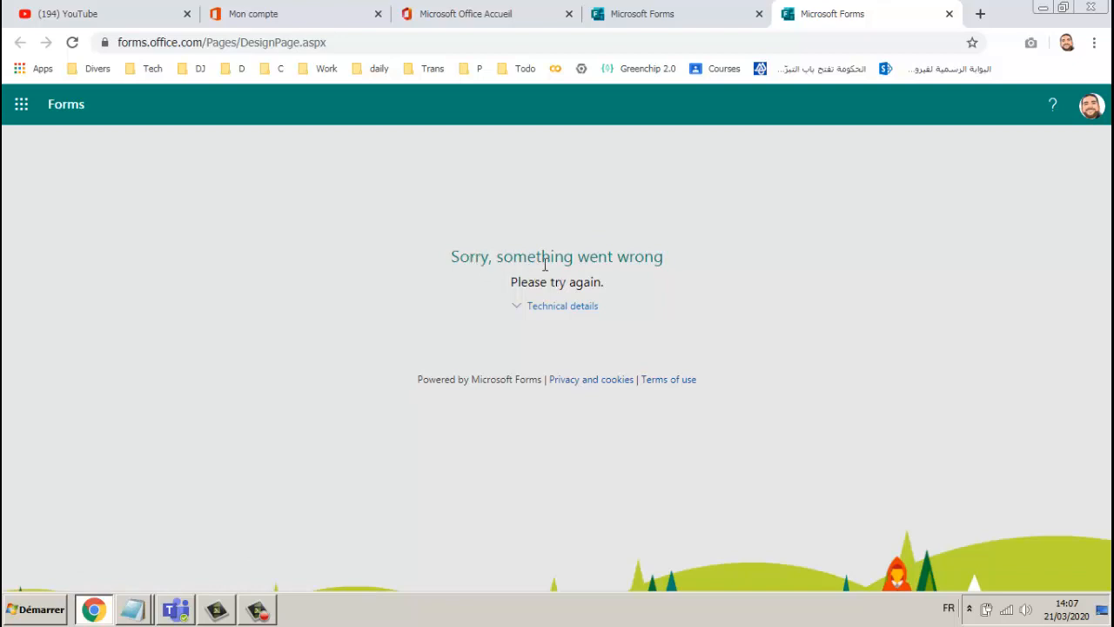
# Examine the message and its technical details on the Microsoft Forms page
pyautogui.click(515, 309)
pyautogui.click(529, 341)
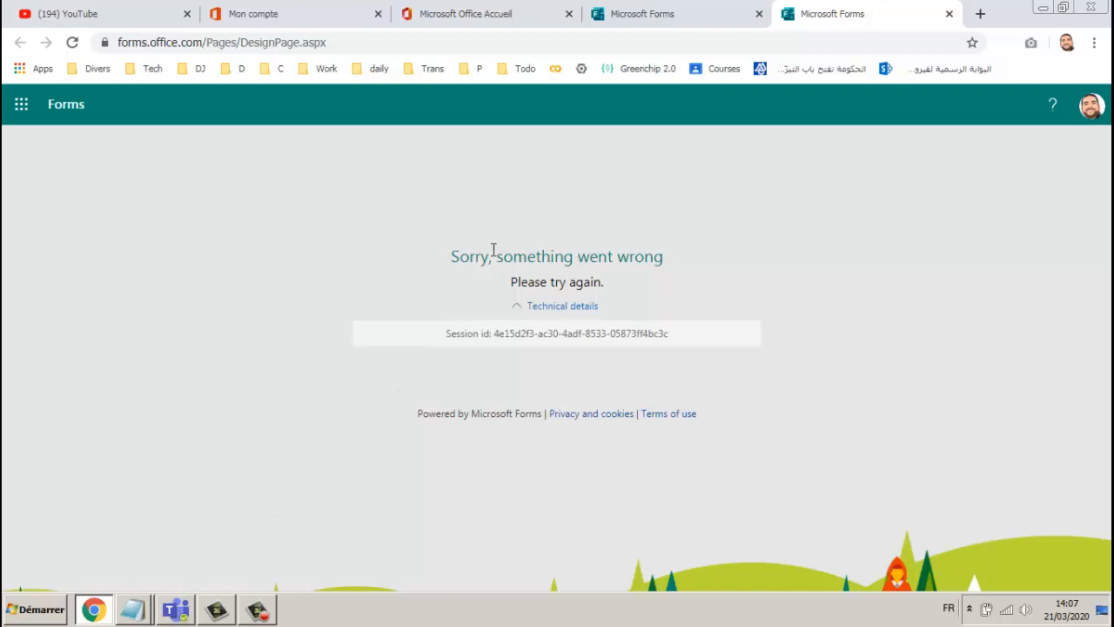
pyautogui.moveTo(454, 256); pyautogui.dragTo(663, 258)
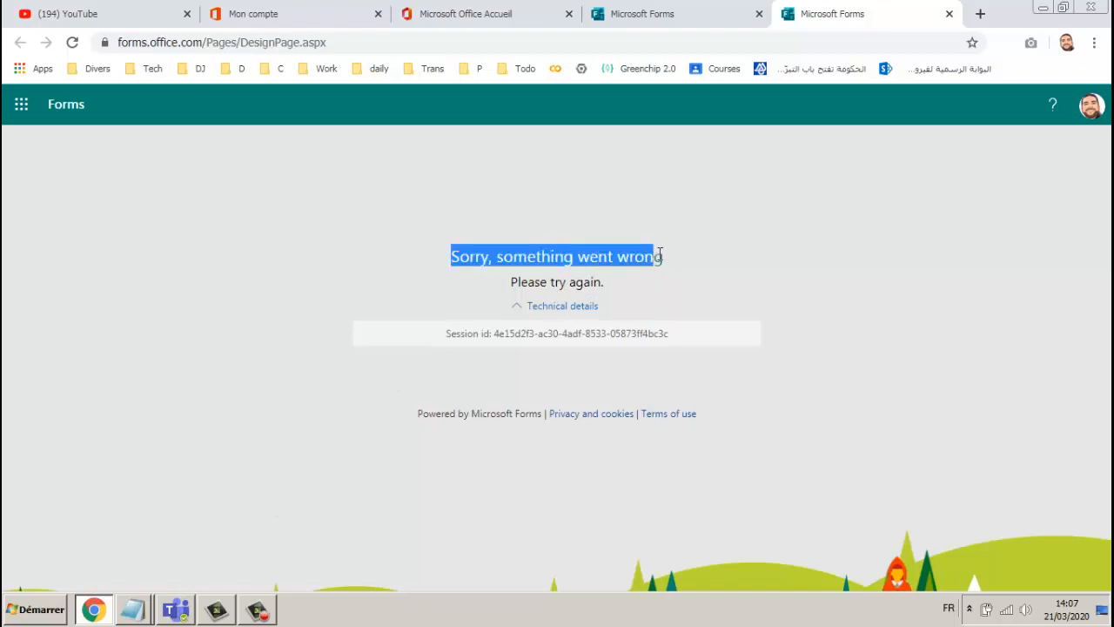
pyautogui.click(612, 262)
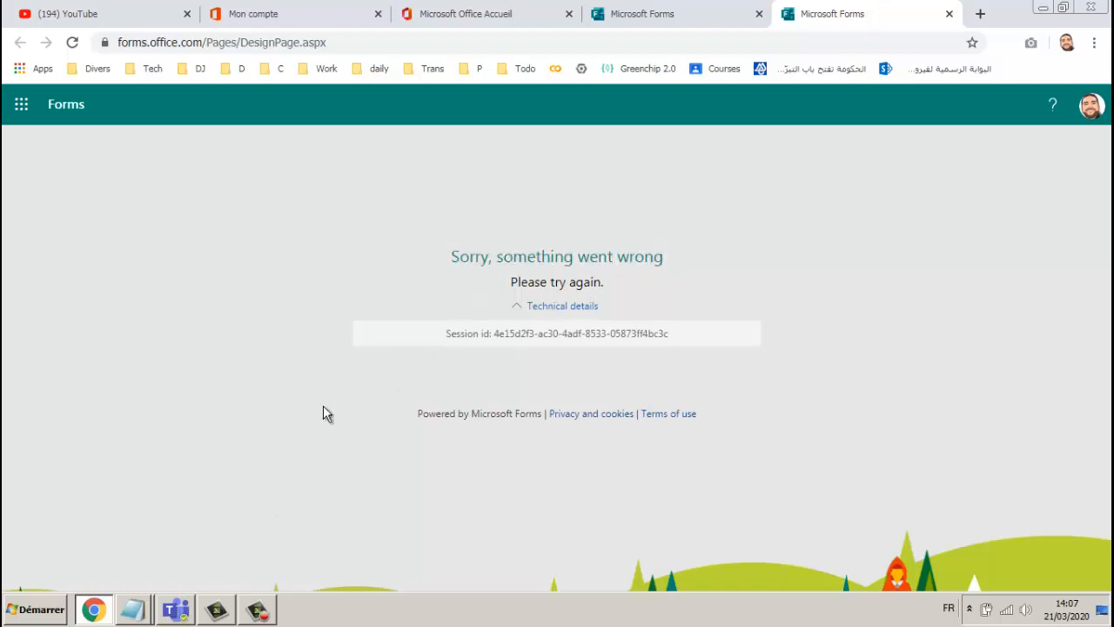
pyautogui.moveTo(450, 253); pyautogui.dragTo(455, 302)
pyautogui.click(455, 302)
# Switch back to Teams and start a regular assignment for TDI202 titled "Devoir N° 2 - UML"
pyautogui.click(183, 611)
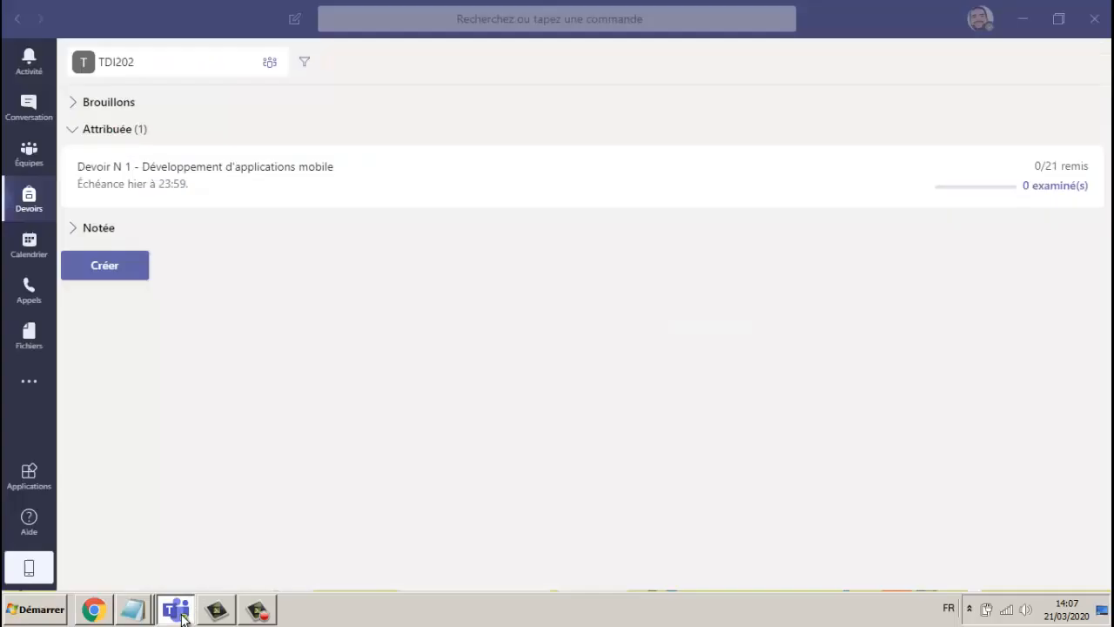
pyautogui.click(133, 268)
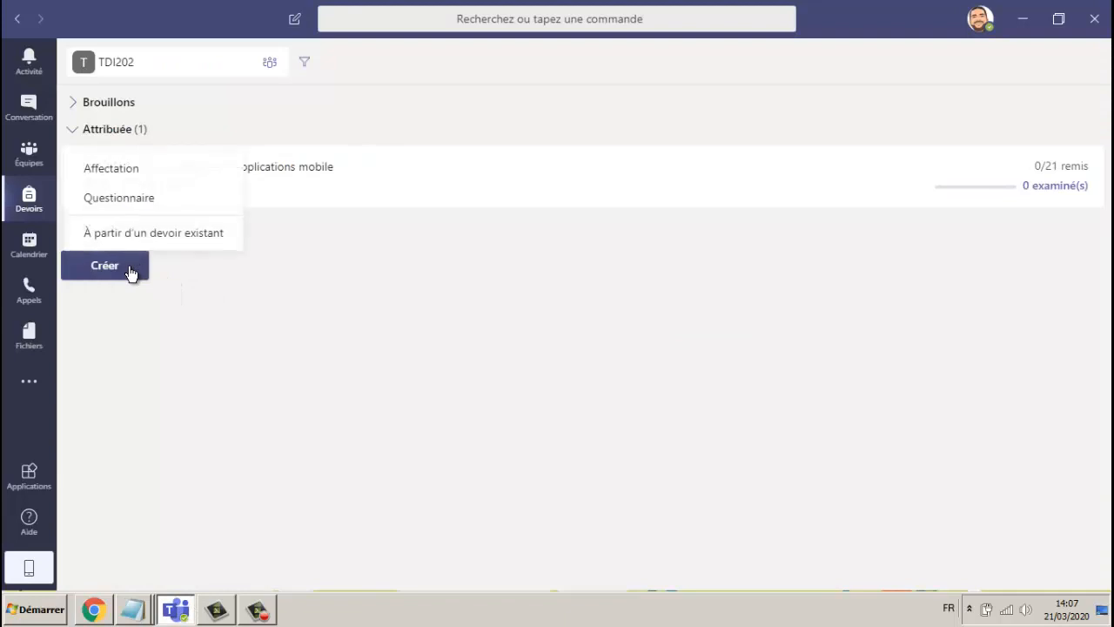
pyautogui.click(158, 181)
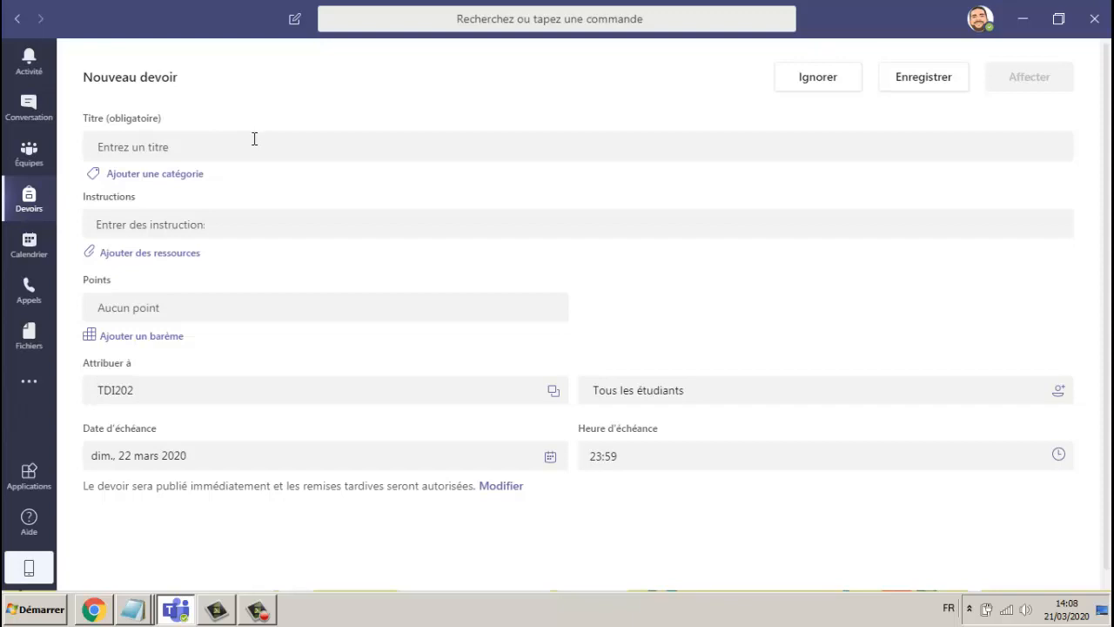
pyautogui.click(252, 139)
pyautogui.write('De')
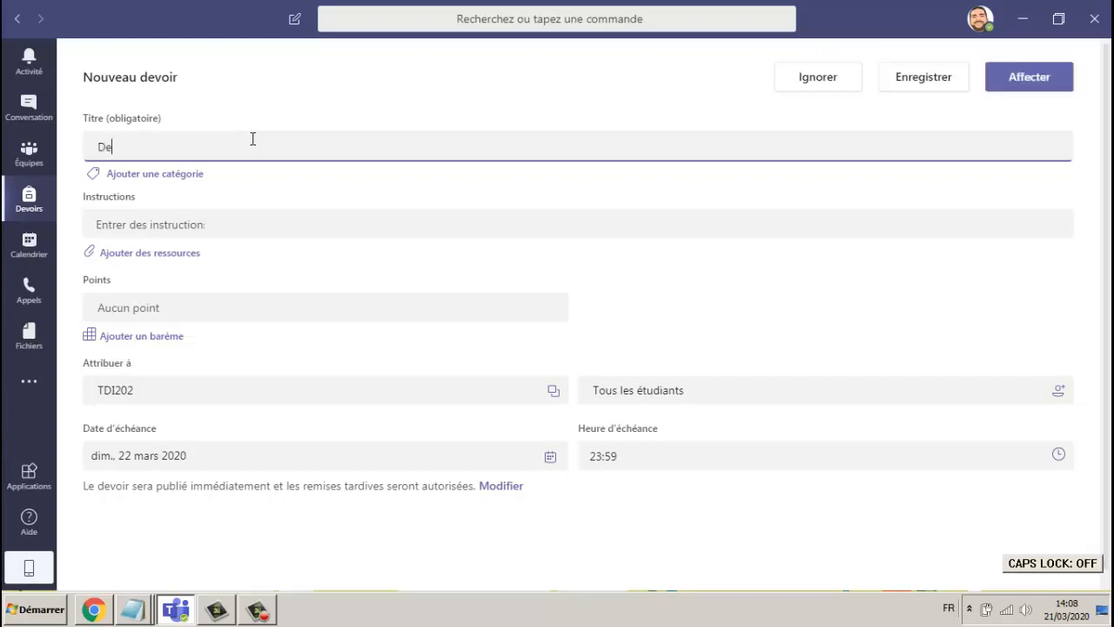
pyautogui.write('voir N° 2 -')
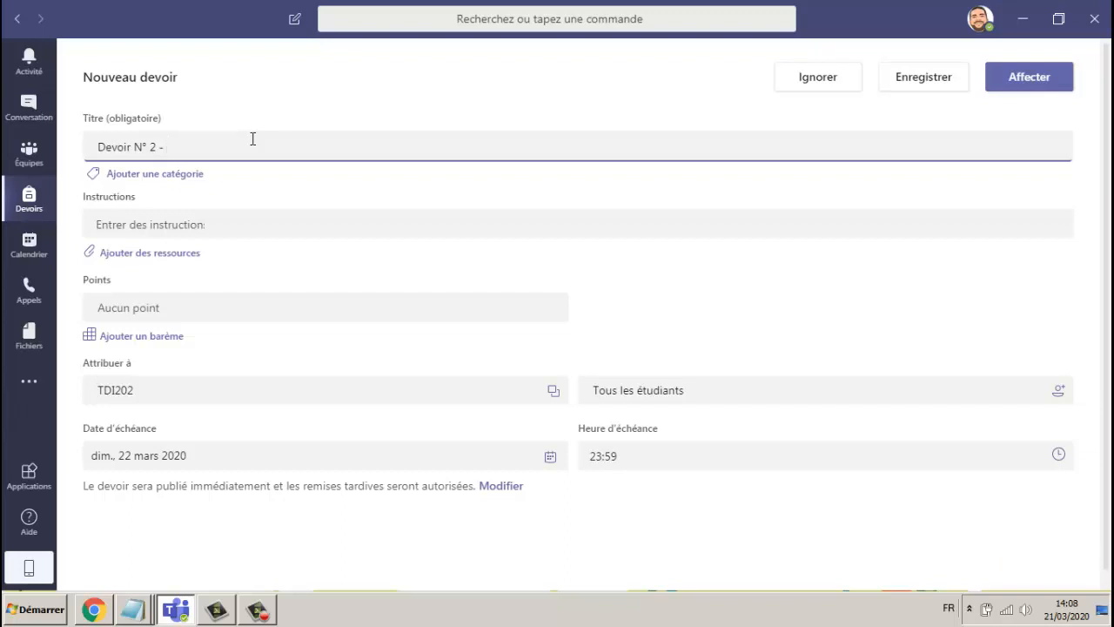
pyautogui.press('capslock')
pyautogui.write('UML')
pyautogui.press('capslock')
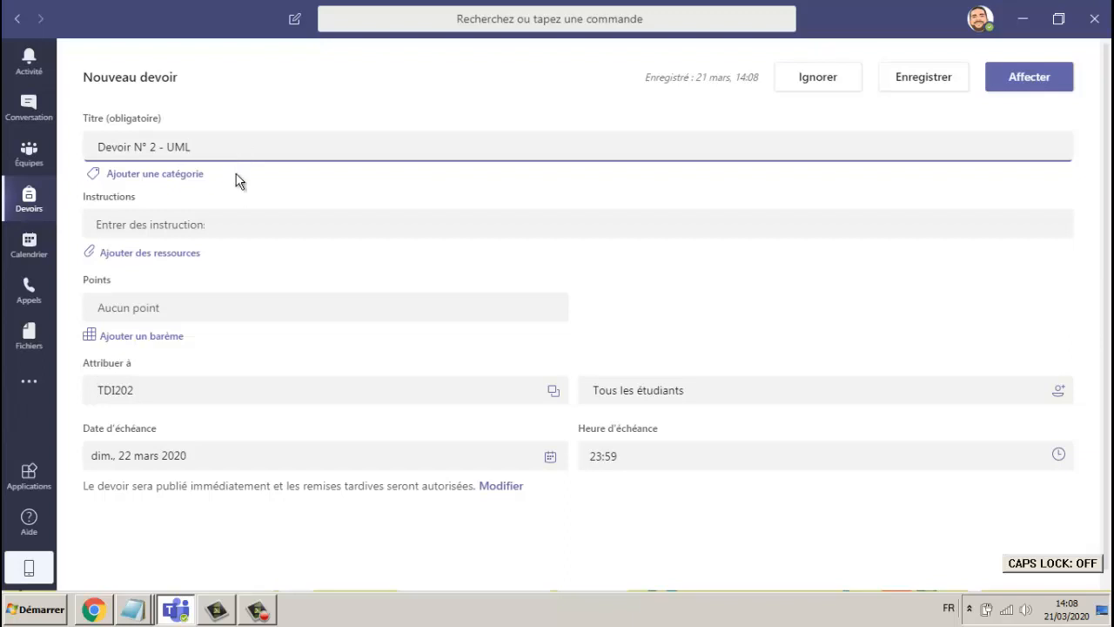
# Look at the instructions editor and the resource options, including uploading from this device, without attaching a file
pyautogui.click(249, 222)
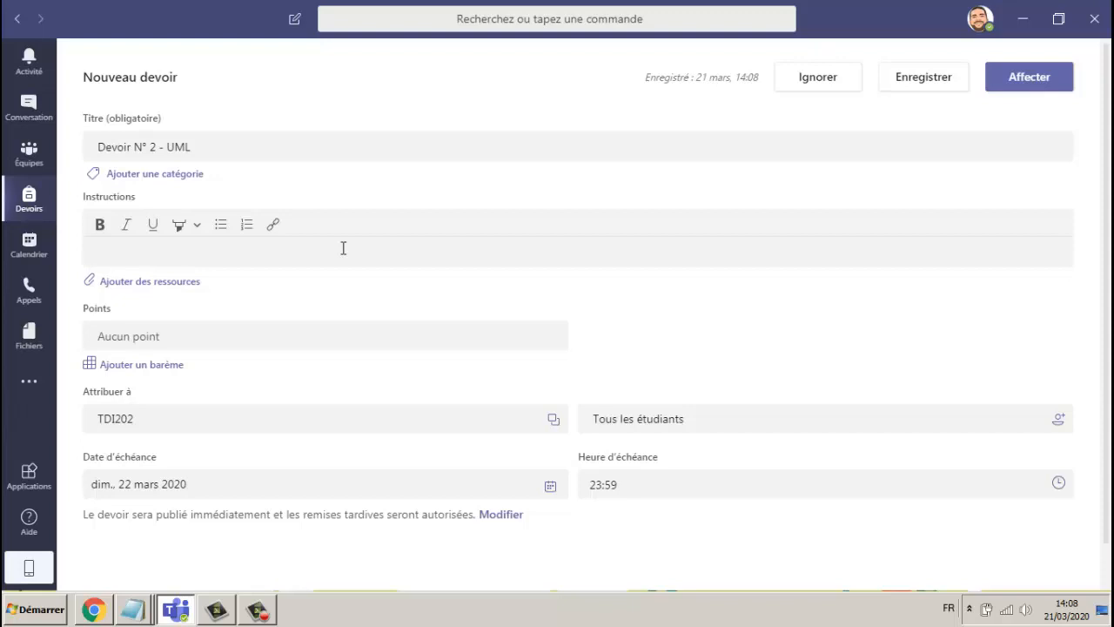
pyautogui.click(182, 282)
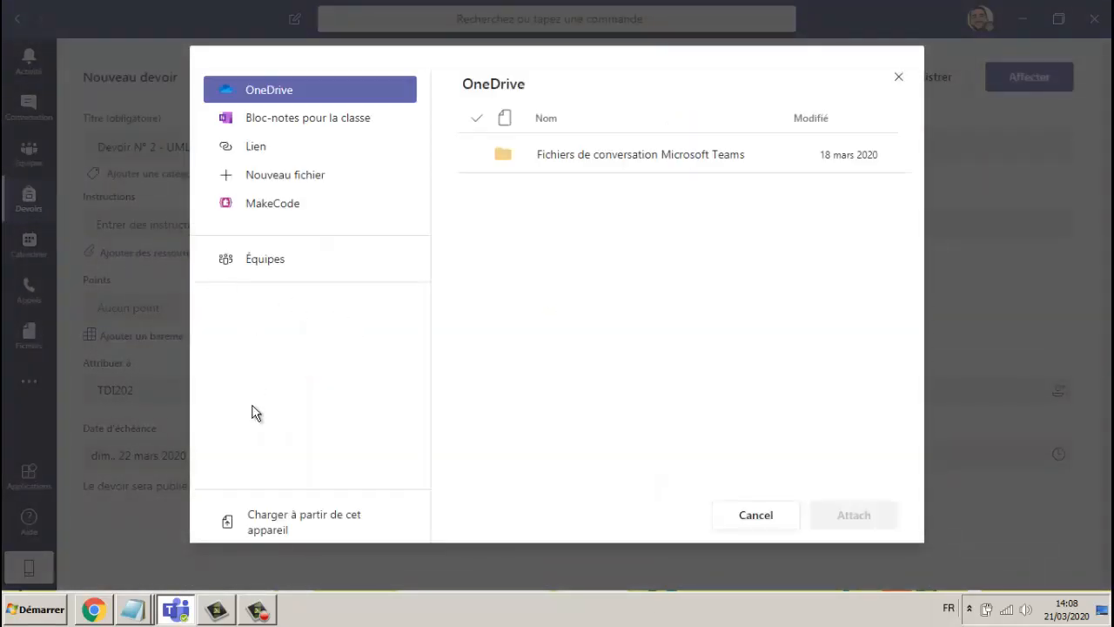
pyautogui.click(300, 523)
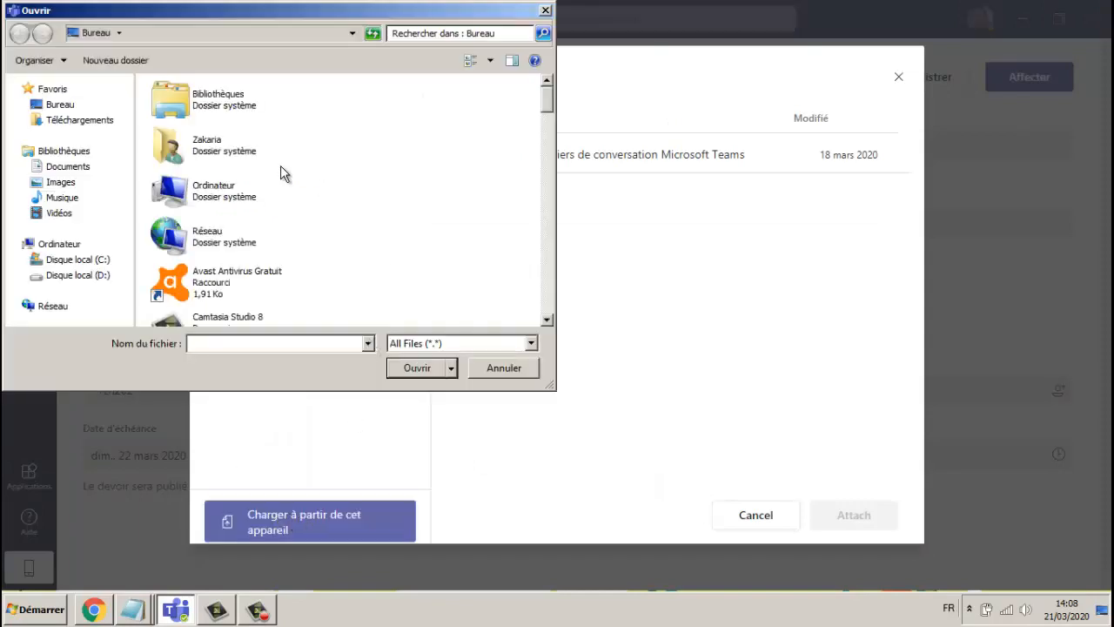
pyautogui.click(545, 11)
pyautogui.click(900, 79)
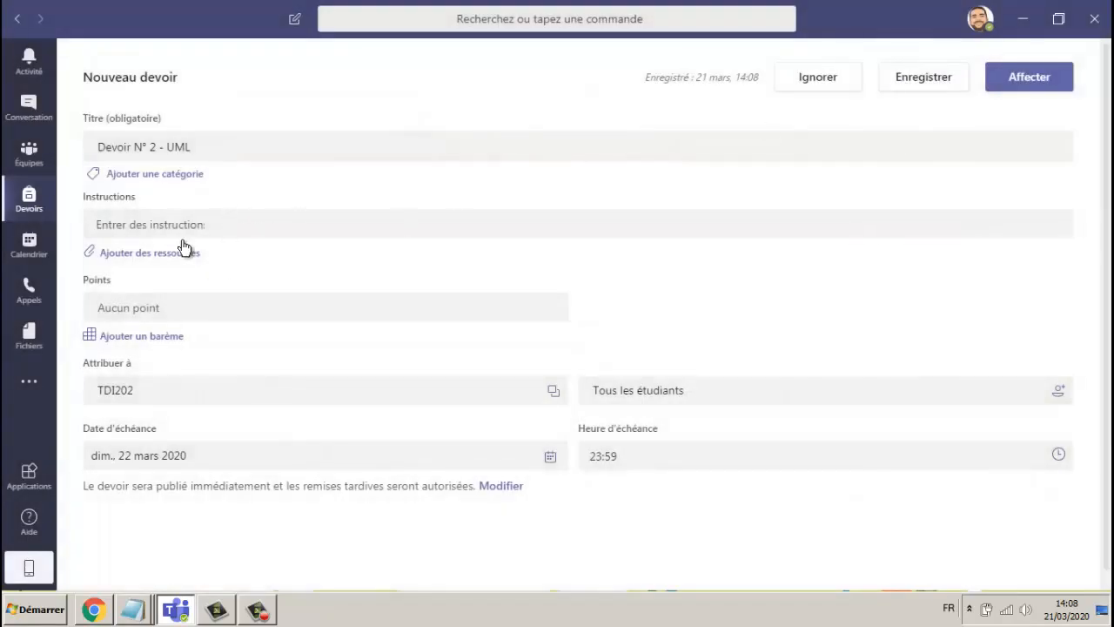
pyautogui.click(379, 228)
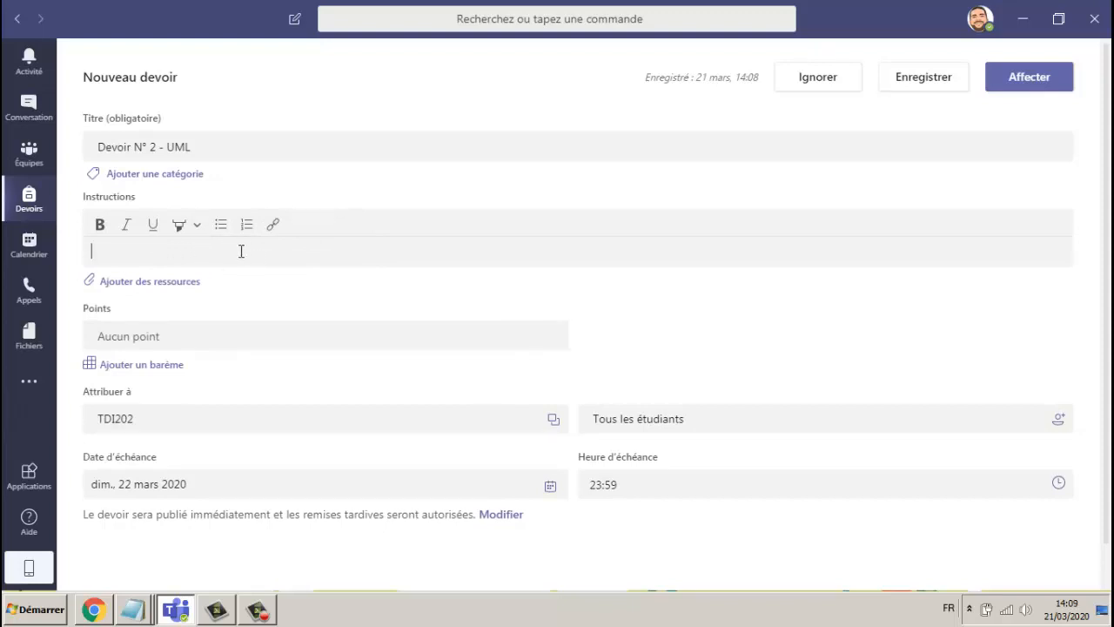
# Try the example values 2, 8, 5, 10 and 20 as the assignment's points, clearing each one
pyautogui.click(237, 331)
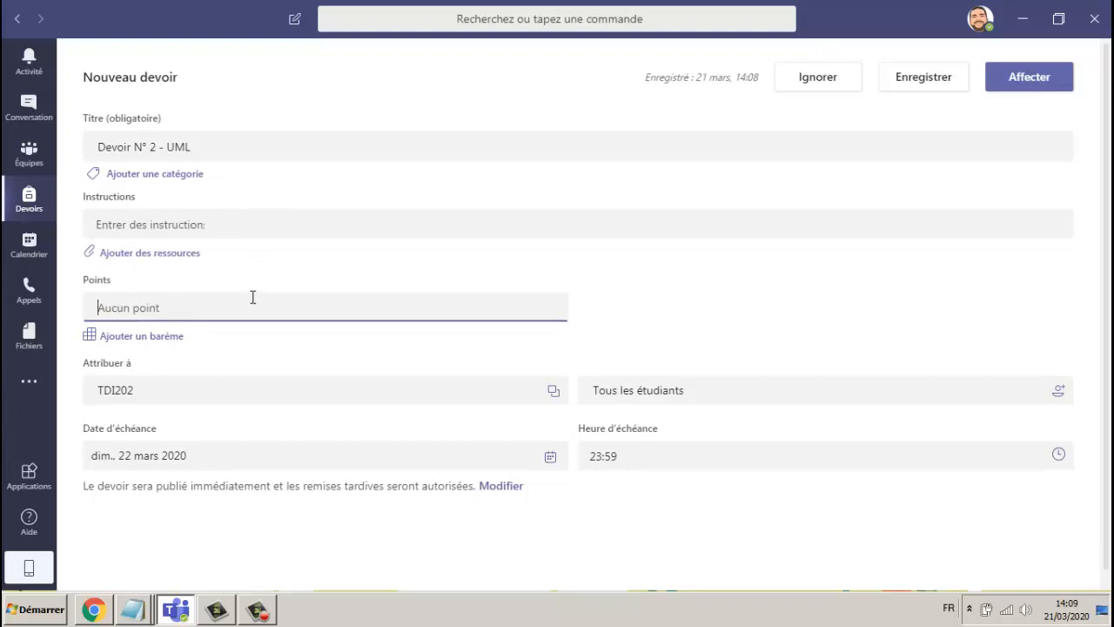
pyautogui.write('2')
pyautogui.press('BackSpace')
pyautogui.write('8')
pyautogui.press('BackSpace')
pyautogui.write('5')
pyautogui.press('BackSpace')
pyautogui.write('10')
pyautogui.press('BackSpace')
pyautogui.press('BackSpace')
pyautogui.write('20')
pyautogui.press('BackSpace')
pyautogui.press('BackSpace')
# Look through the class, student and due date choices for the assignment without changing them
pyautogui.click(332, 394)
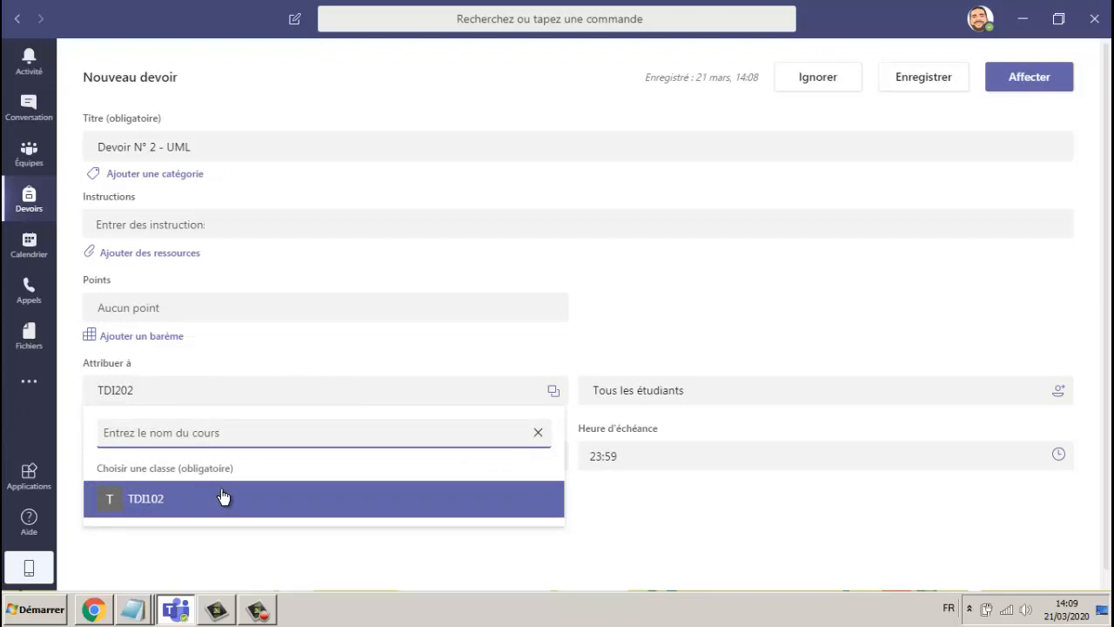
pyautogui.click(221, 546)
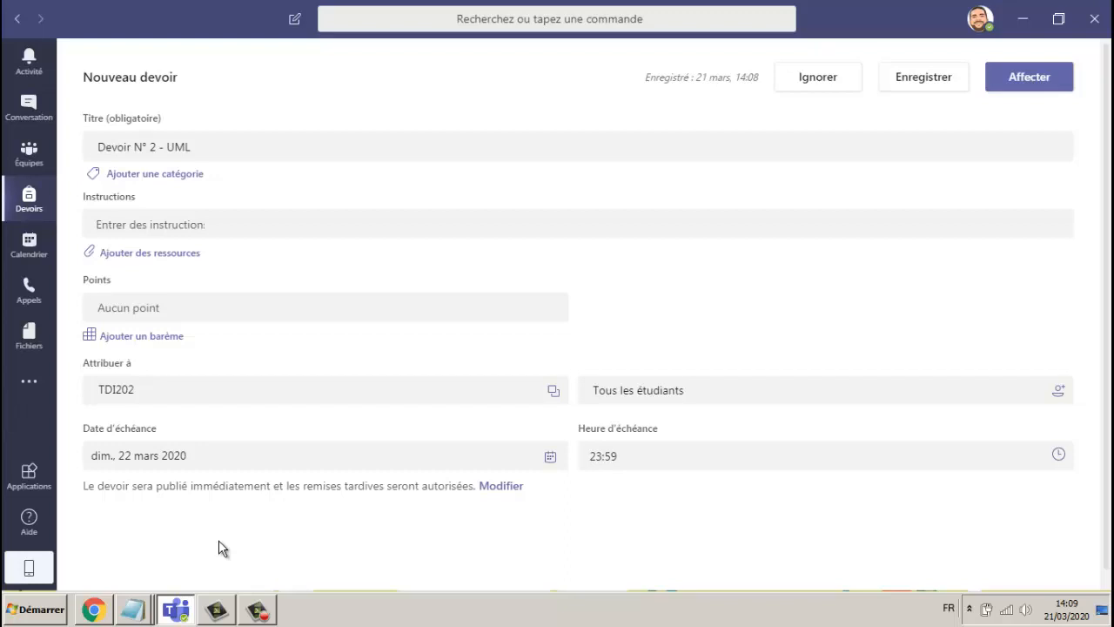
pyautogui.click(274, 389)
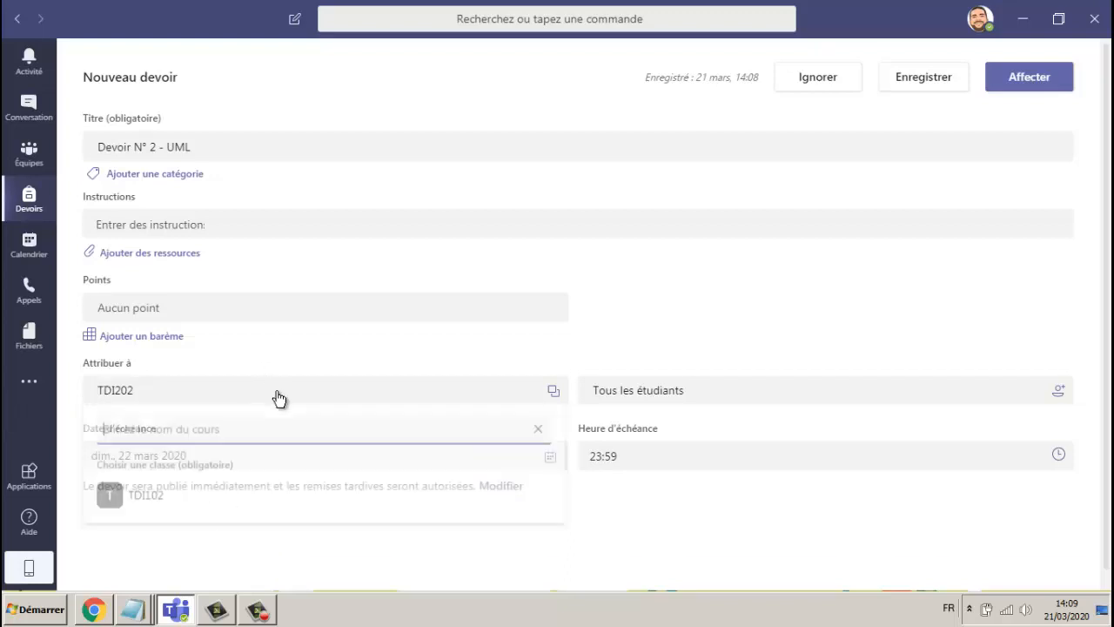
pyautogui.click(255, 561)
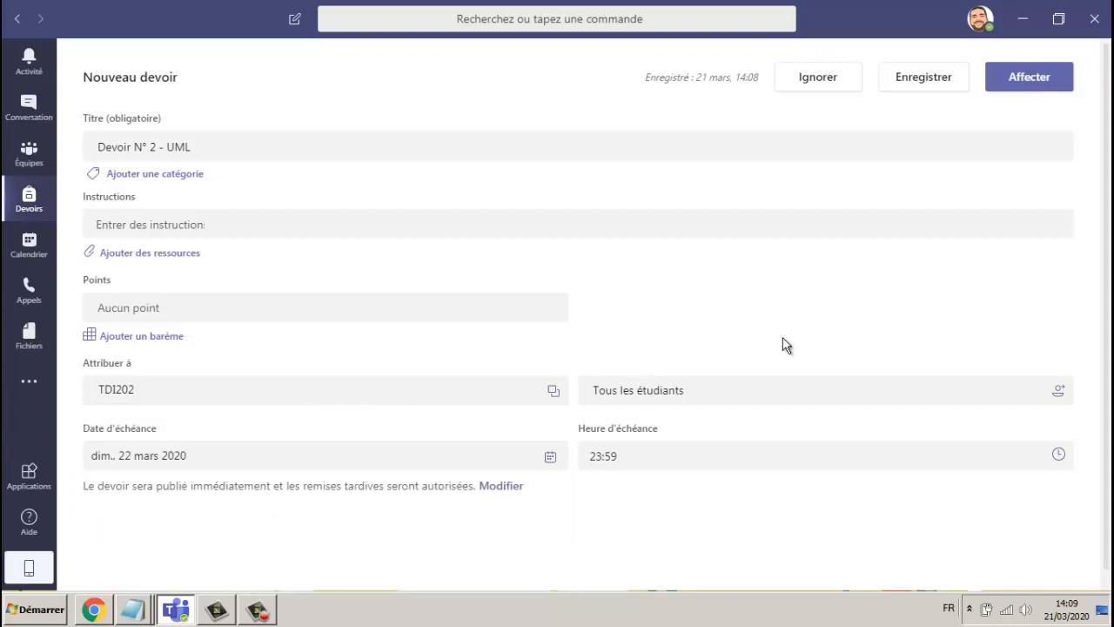
pyautogui.click(828, 396)
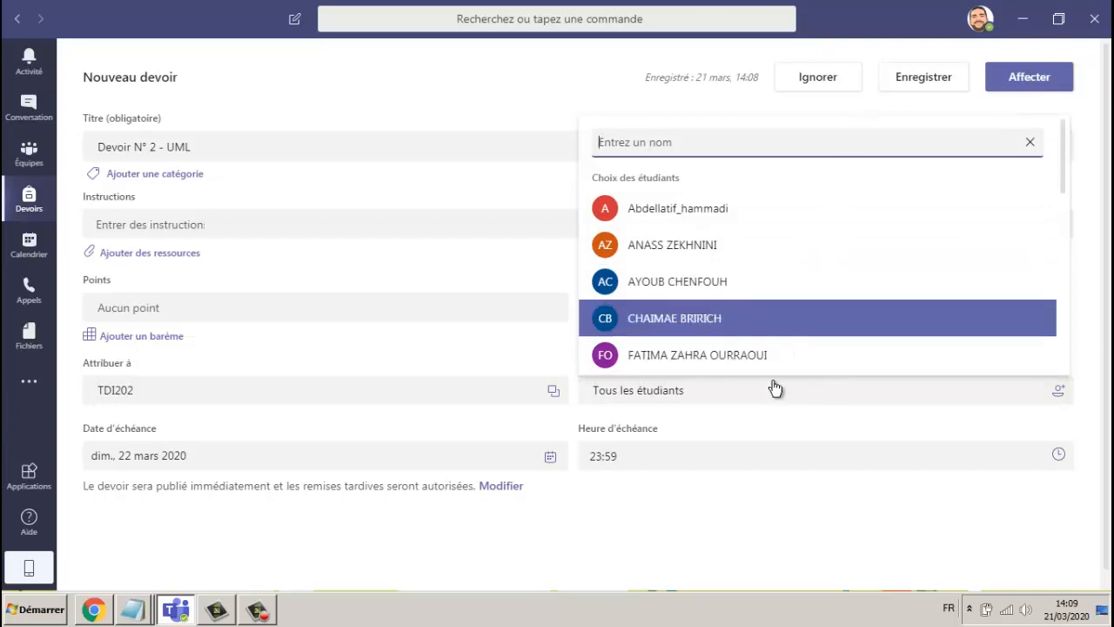
pyautogui.click(710, 531)
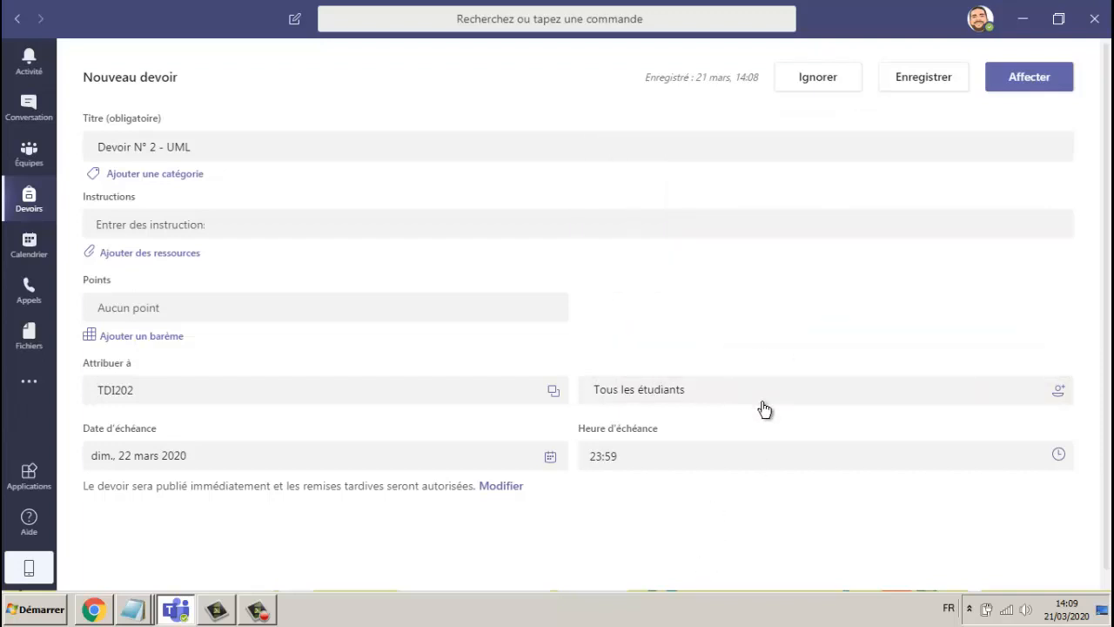
pyautogui.click(267, 466)
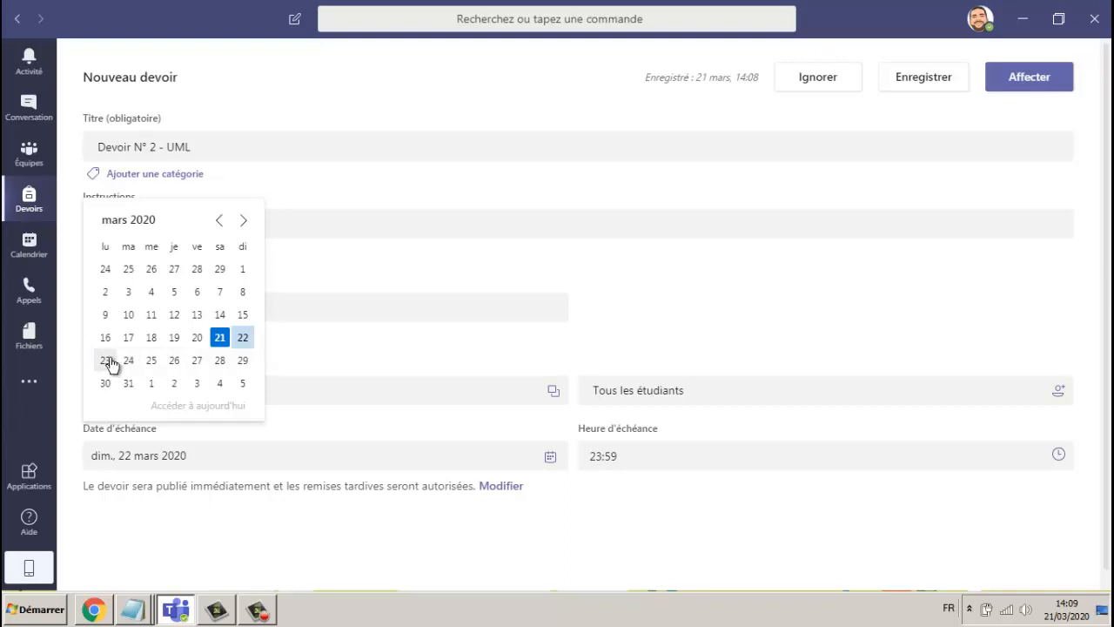
pyautogui.click(206, 505)
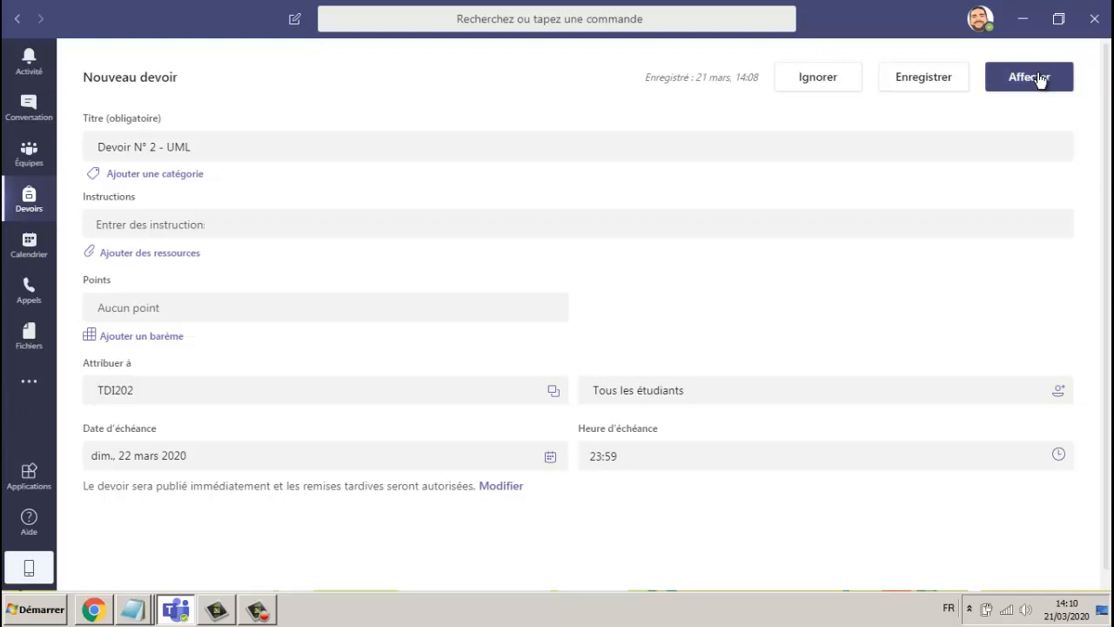
# Discard the new assignment "Devoir N° 2 - UML" and confirm
pyautogui.click(816, 84)
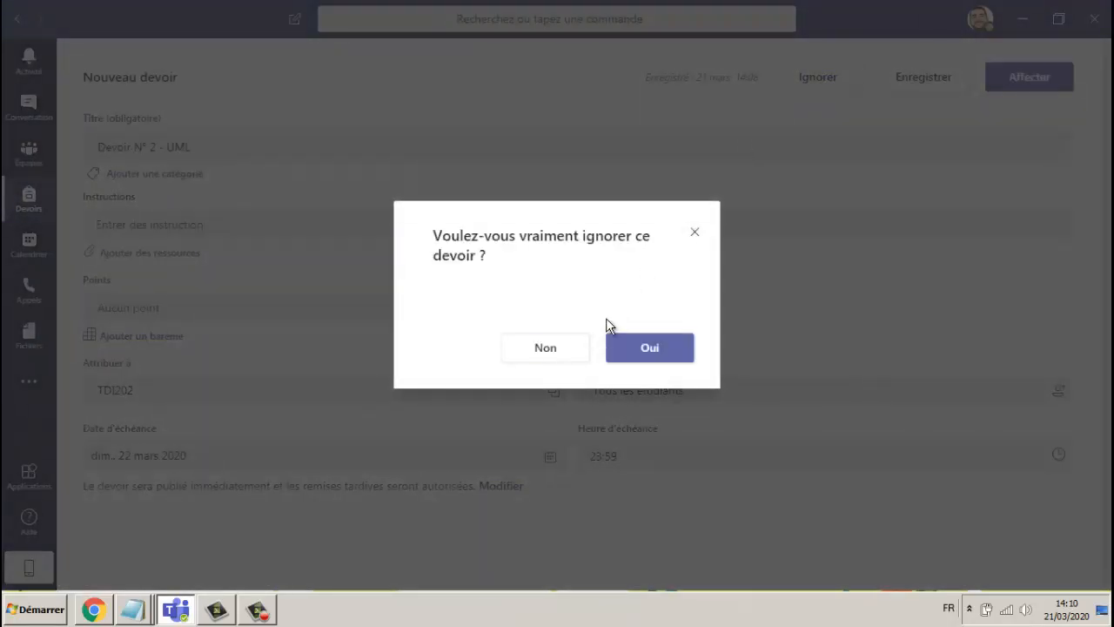
pyautogui.click(659, 350)
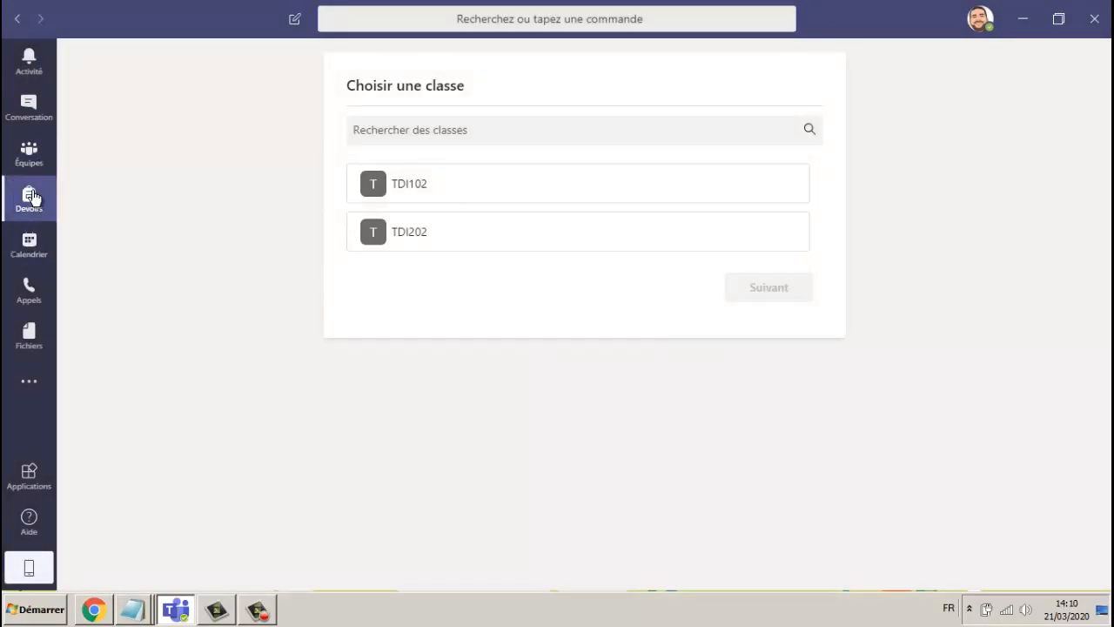
# Open the assignment "Devoir N° 1 - UML" from the posts in the TDI102 team's Général channel
pyautogui.click(26, 148)
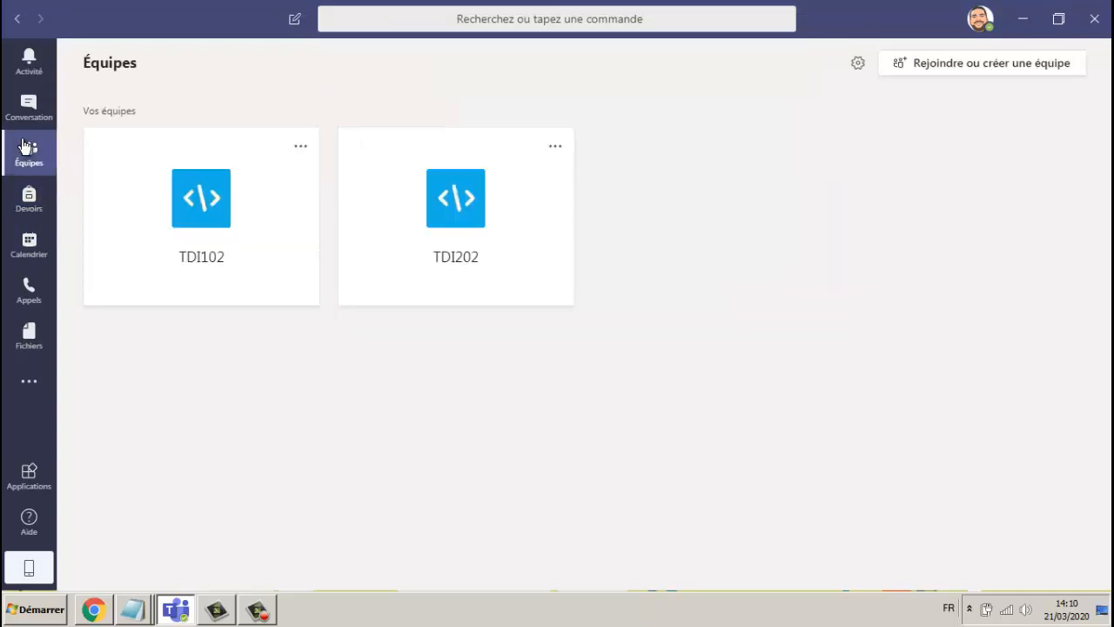
pyautogui.click(250, 217)
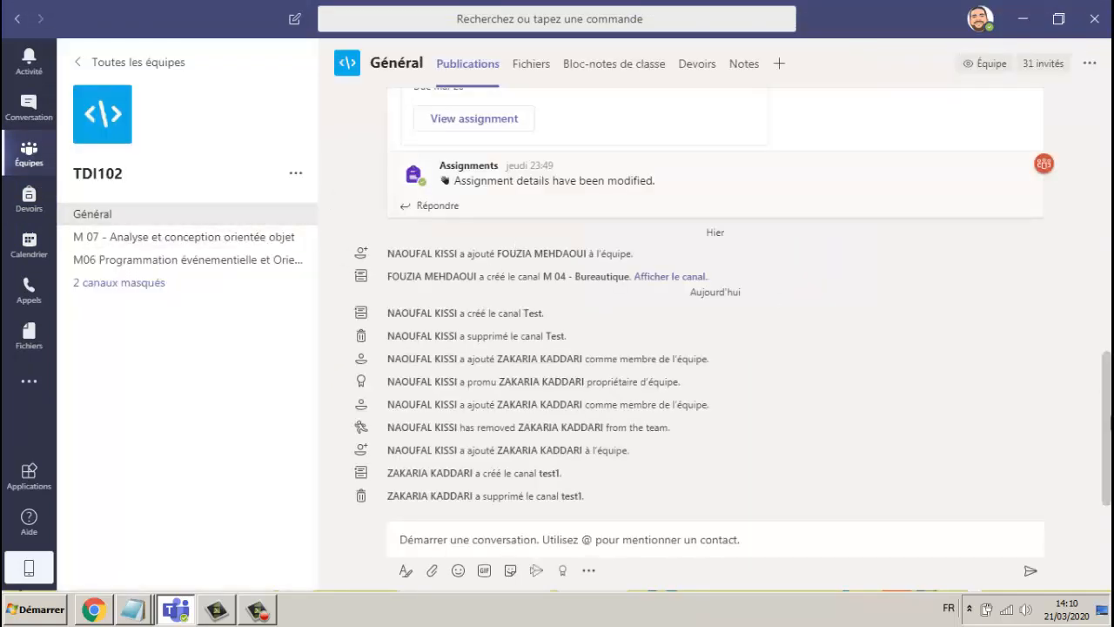
pyautogui.scroll(10, 1109, 309)
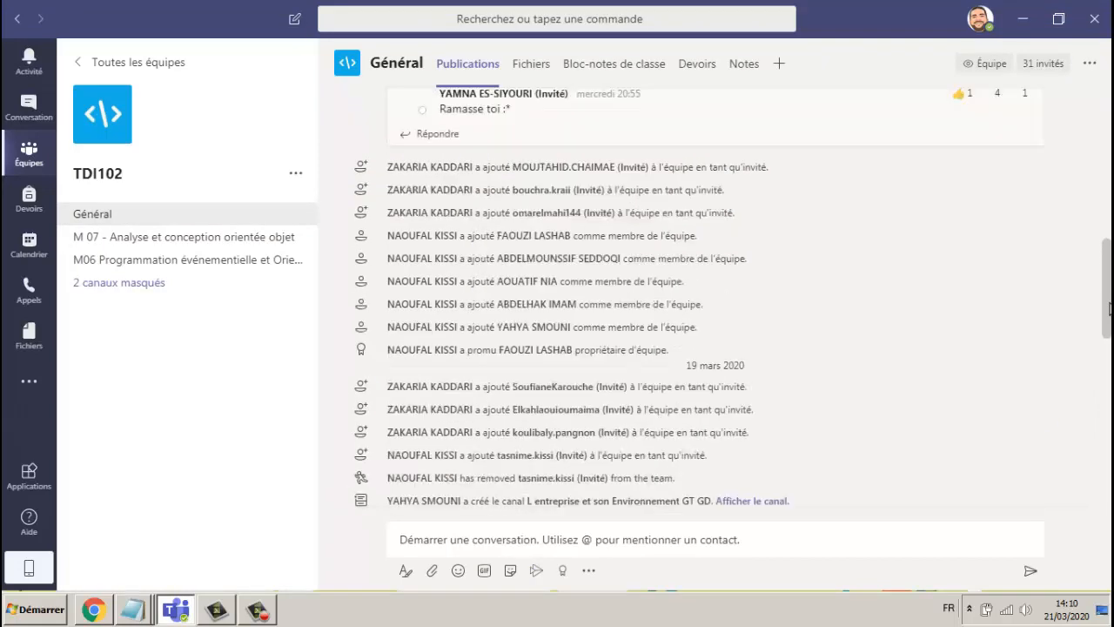
pyautogui.moveTo(1109, 309); pyautogui.dragTo(1107, 409)
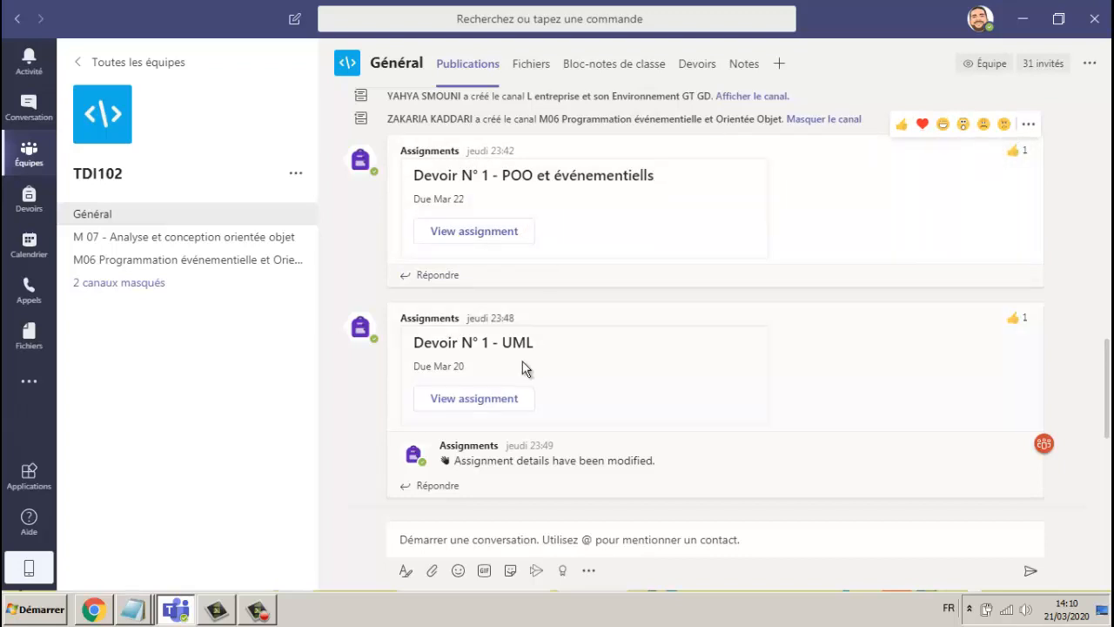
pyautogui.scroll(-3, 1105, 418)
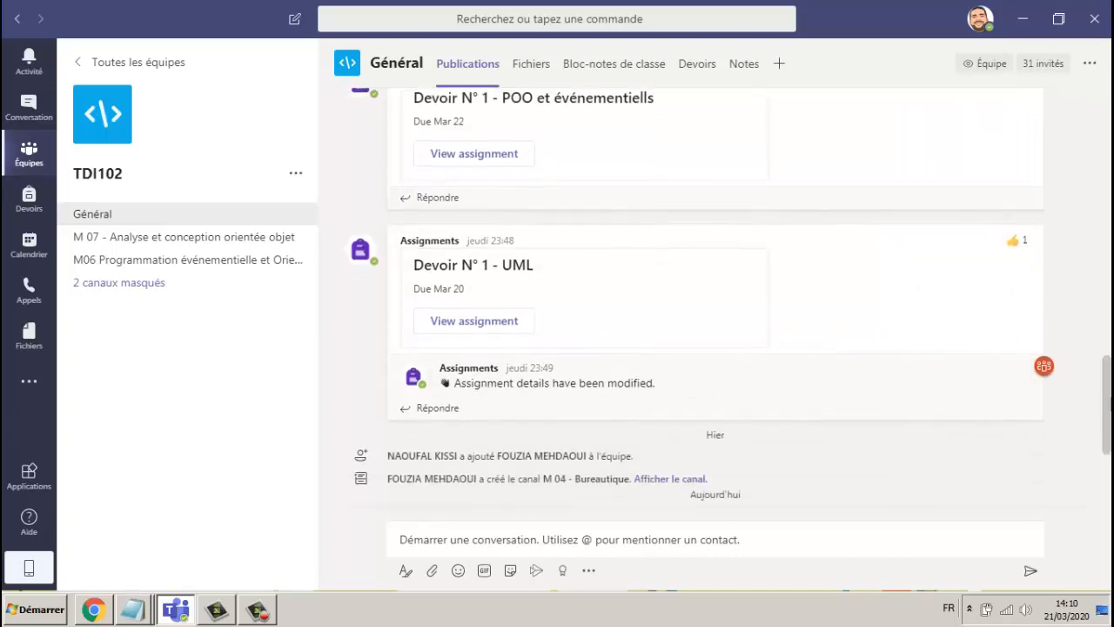
pyautogui.scroll(3, 722, 386)
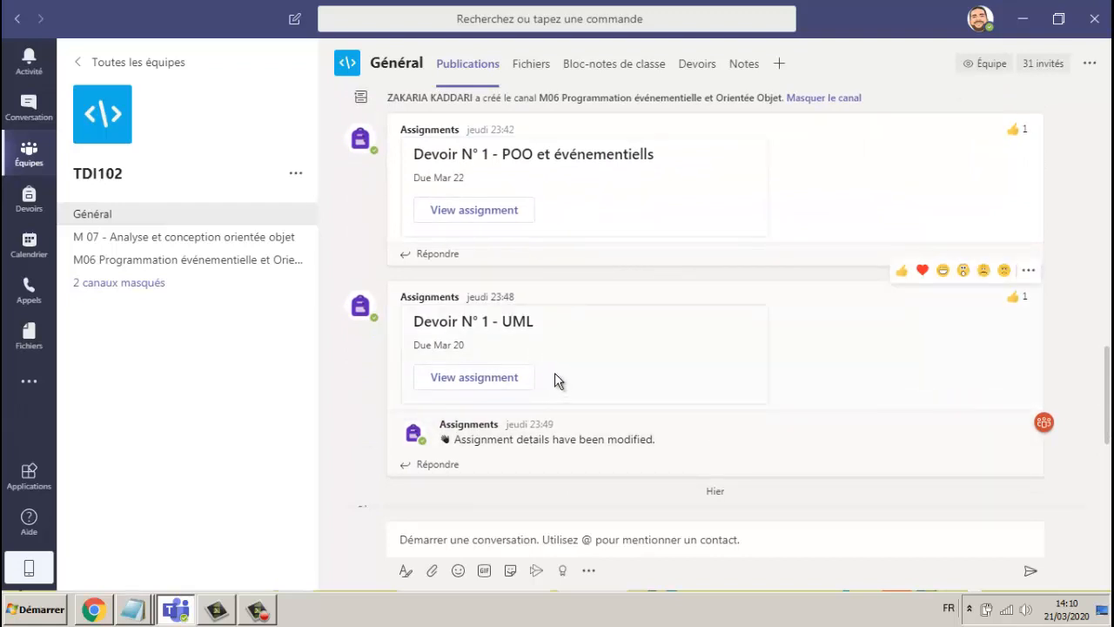
pyautogui.click(477, 383)
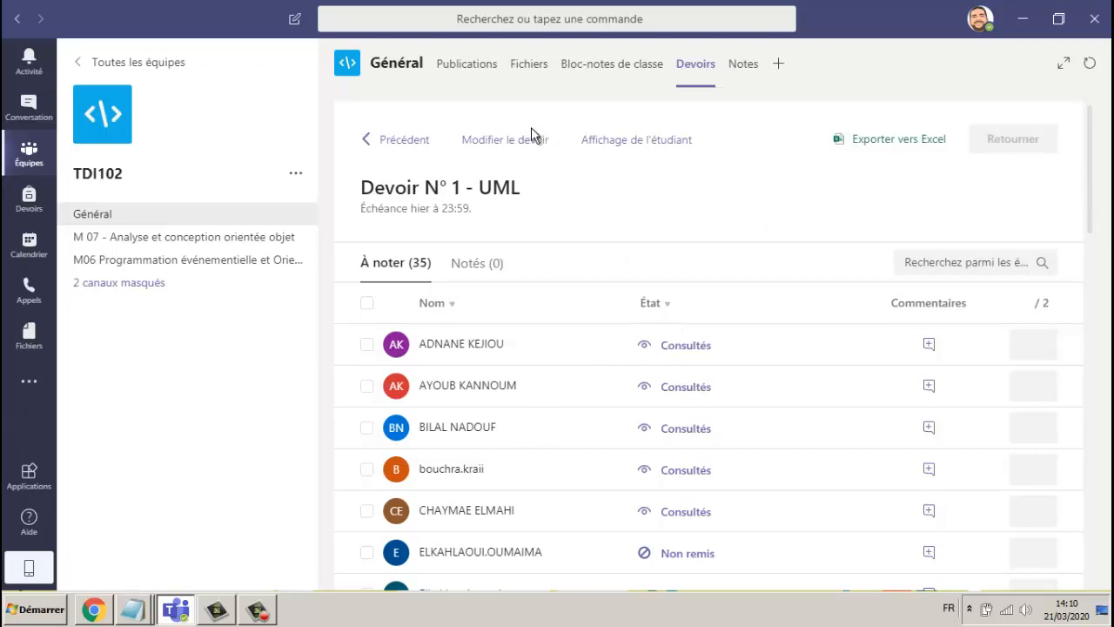
# Review the edit form of "Devoir N° 1 - UML", including instructions, points and due date, and leave it without changes
pyautogui.click(511, 140)
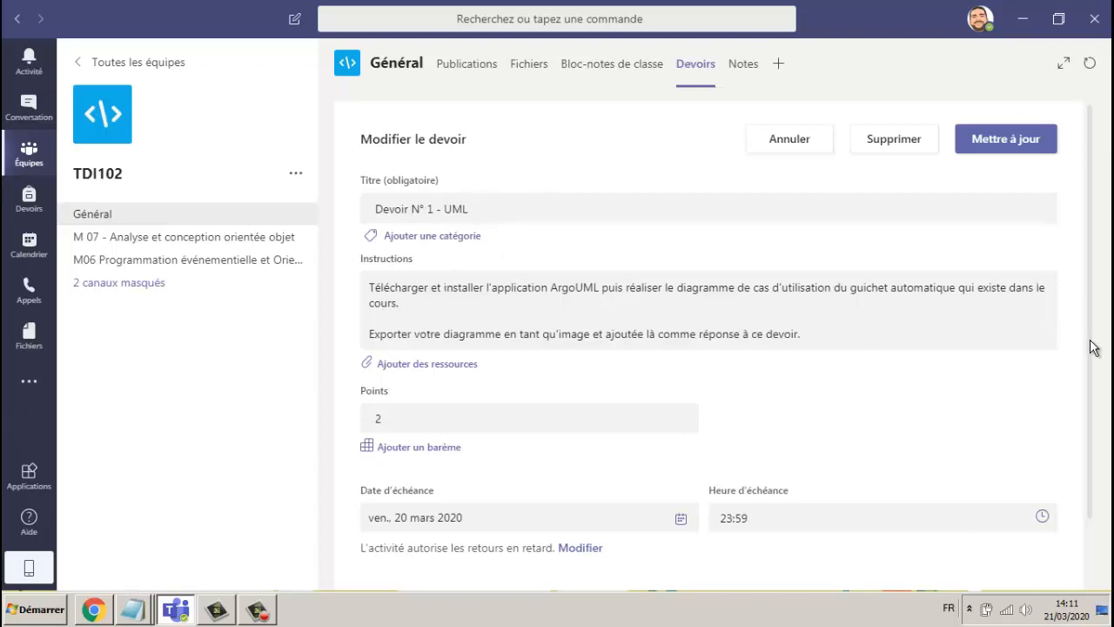
pyautogui.scroll(-1, 1093, 361)
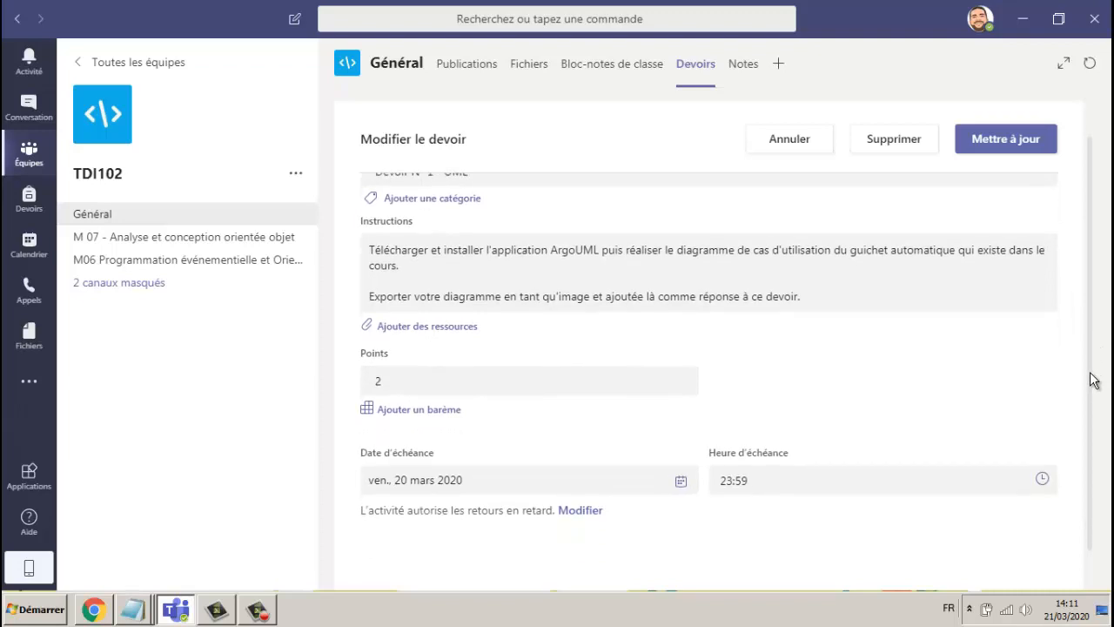
pyautogui.scroll(-2, 1094, 386)
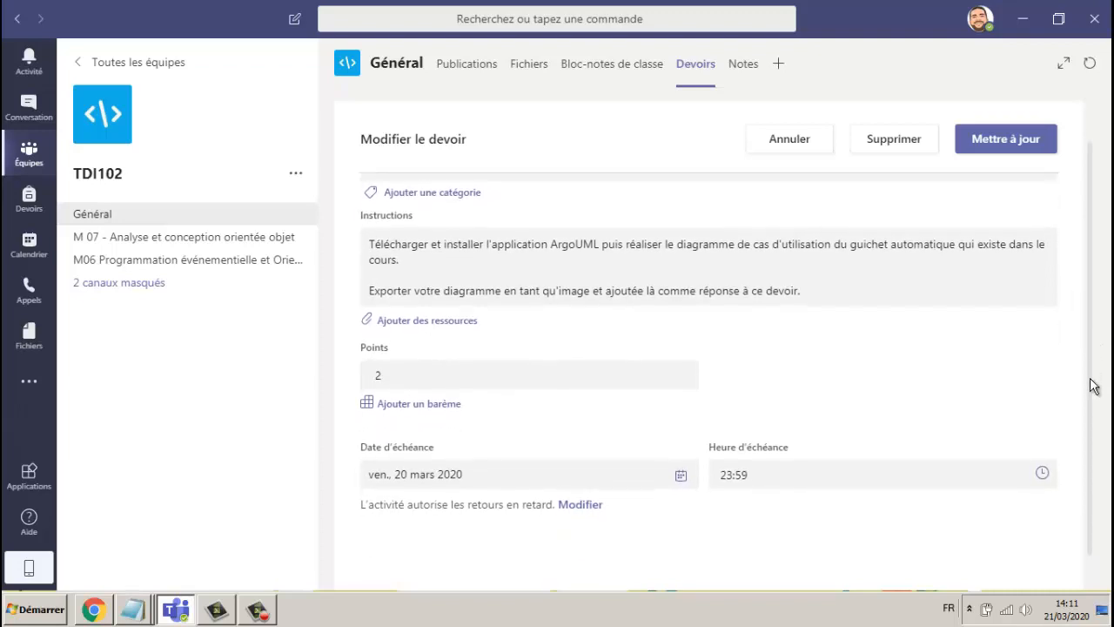
pyautogui.scroll(-1, 1094, 400)
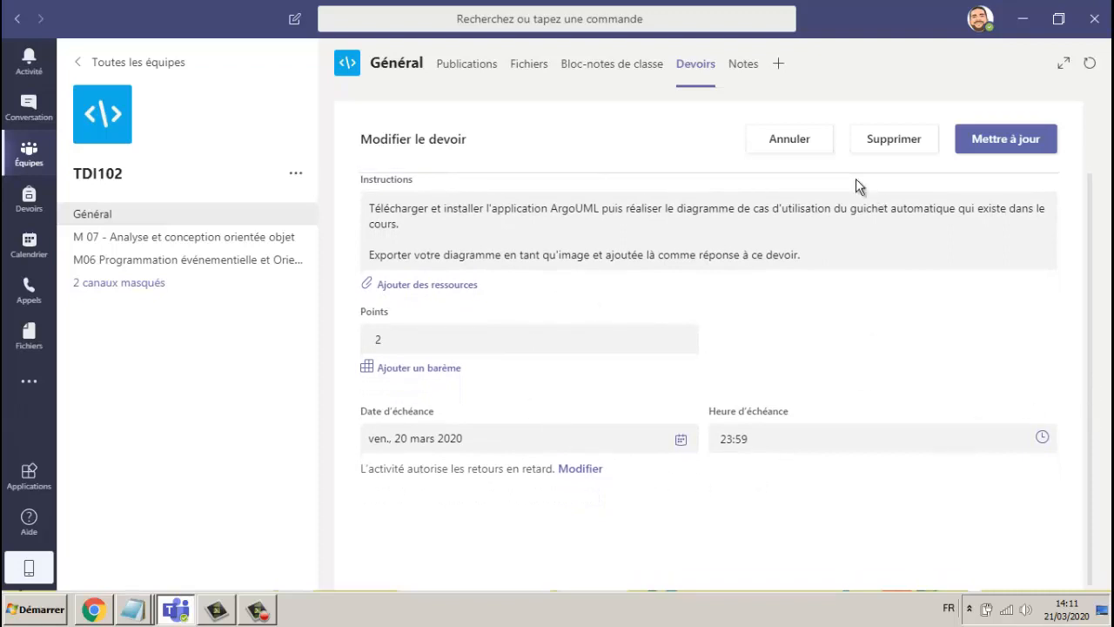
pyautogui.click(789, 141)
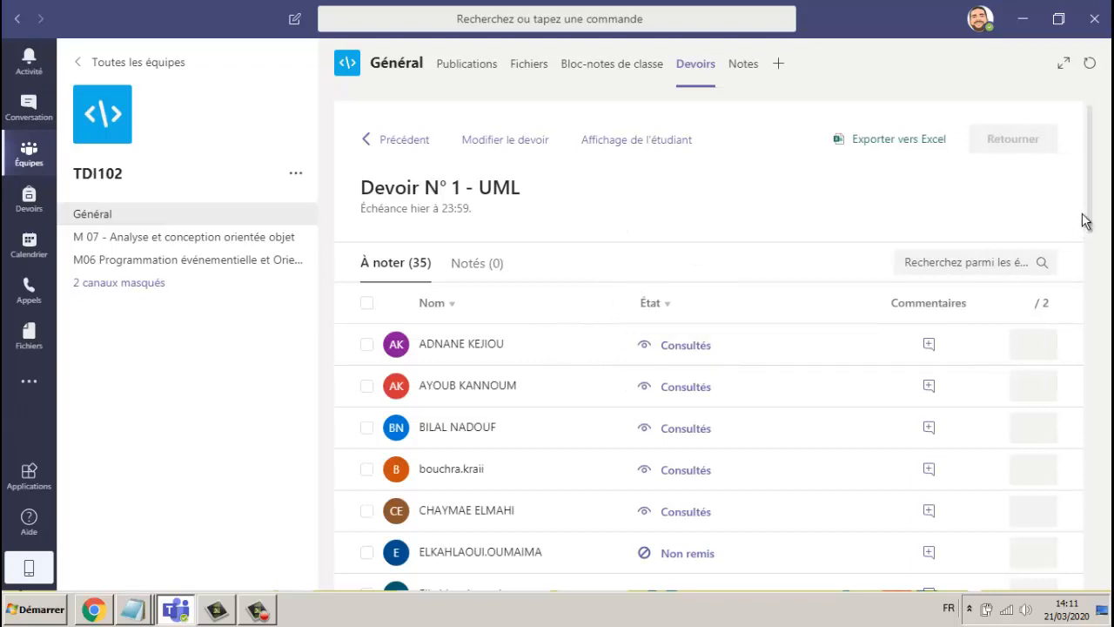
# Examine the submission status of each student in the list of work to grade, through to the end of the list
pyautogui.moveTo(1090, 212); pyautogui.dragTo(1091, 244)
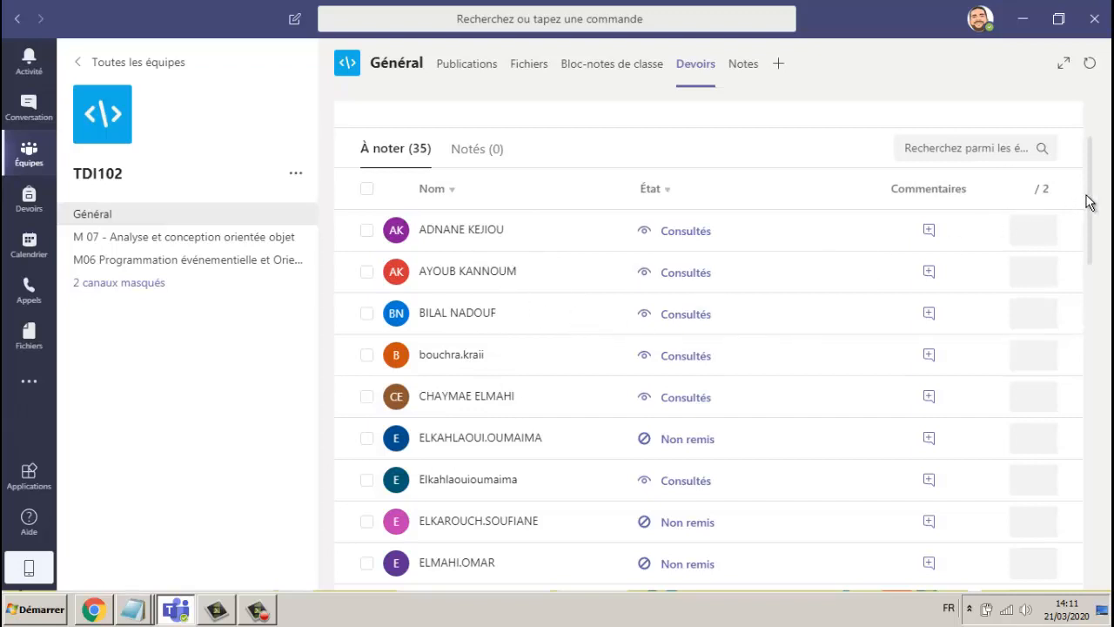
pyautogui.scroll(-1, 1088, 209)
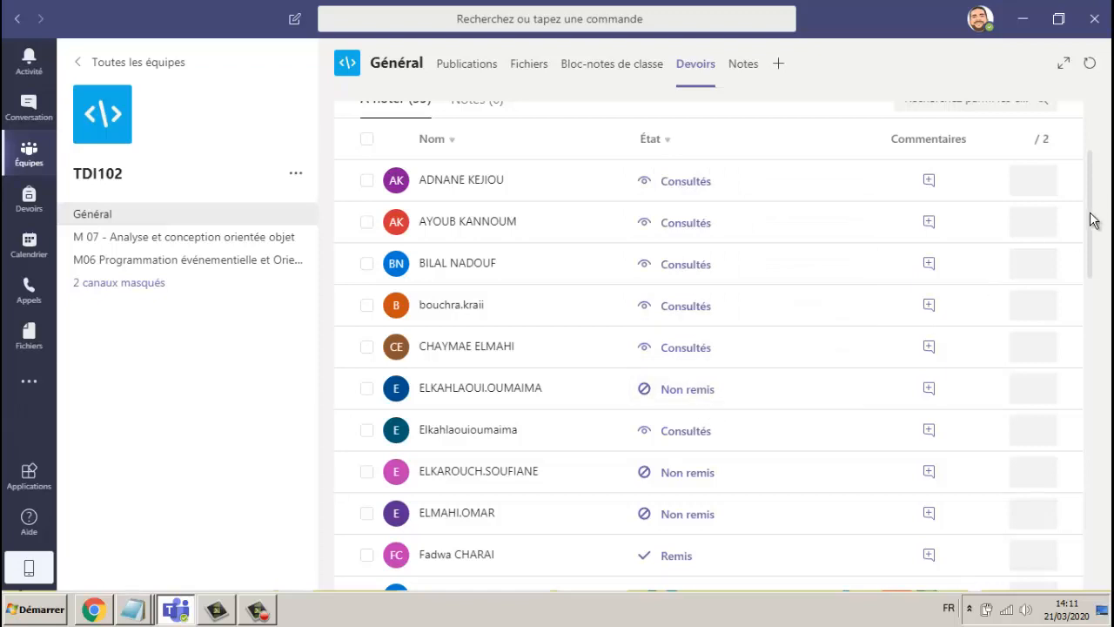
pyautogui.scroll(-2, 1095, 261)
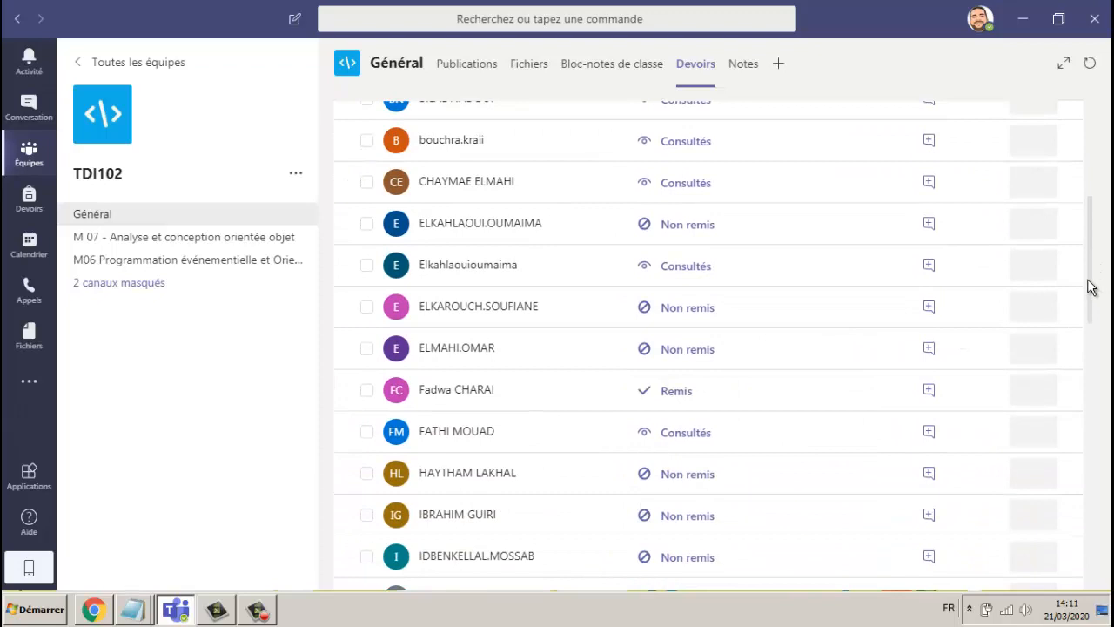
pyautogui.scroll(-2, 1089, 291)
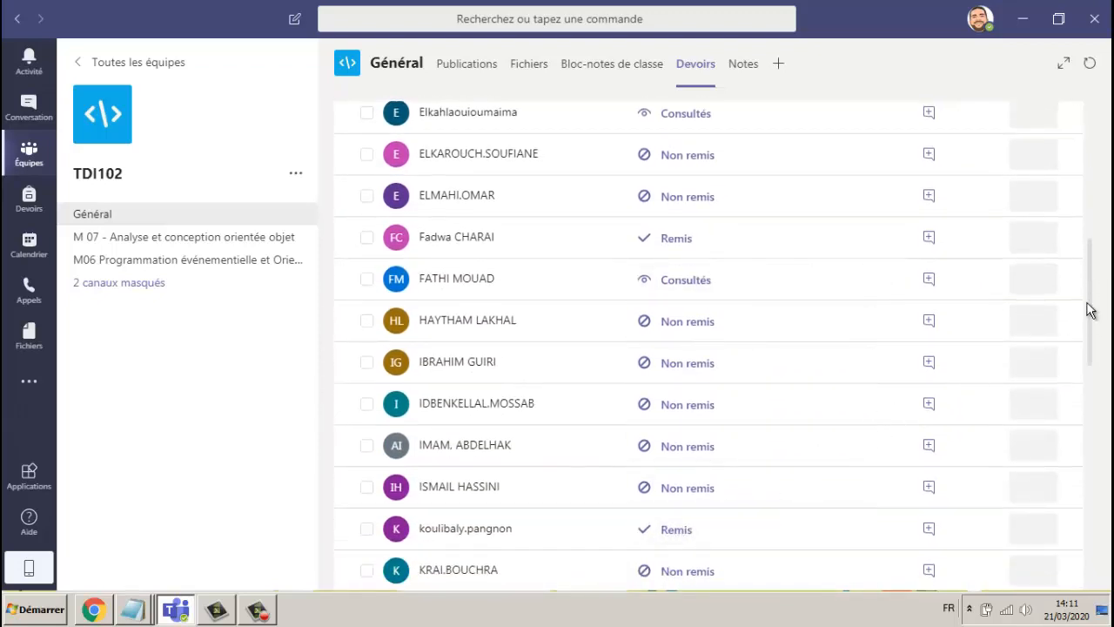
pyautogui.moveTo(1089, 311); pyautogui.dragTo(1089, 385)
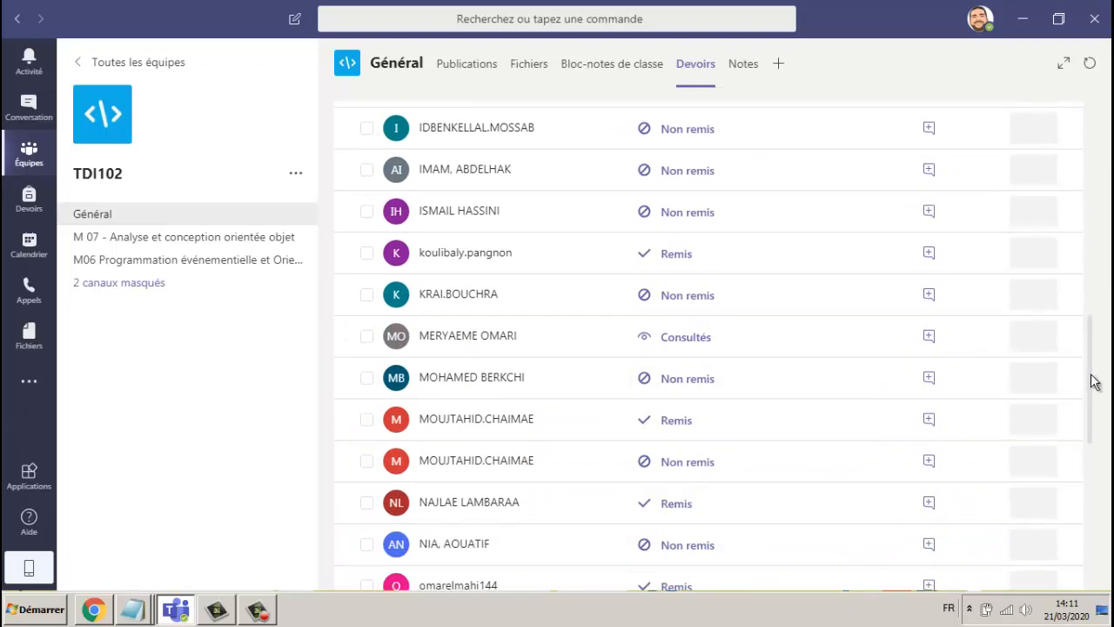
pyautogui.moveTo(1094, 383); pyautogui.dragTo(1095, 448)
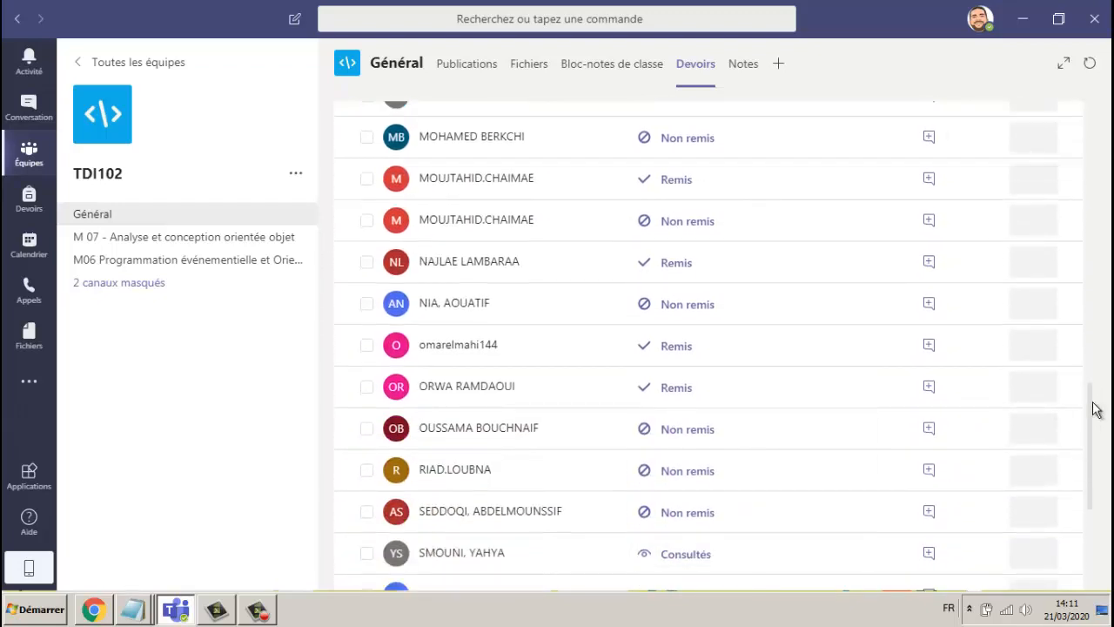
pyautogui.moveTo(1093, 403); pyautogui.dragTo(1074, 484)
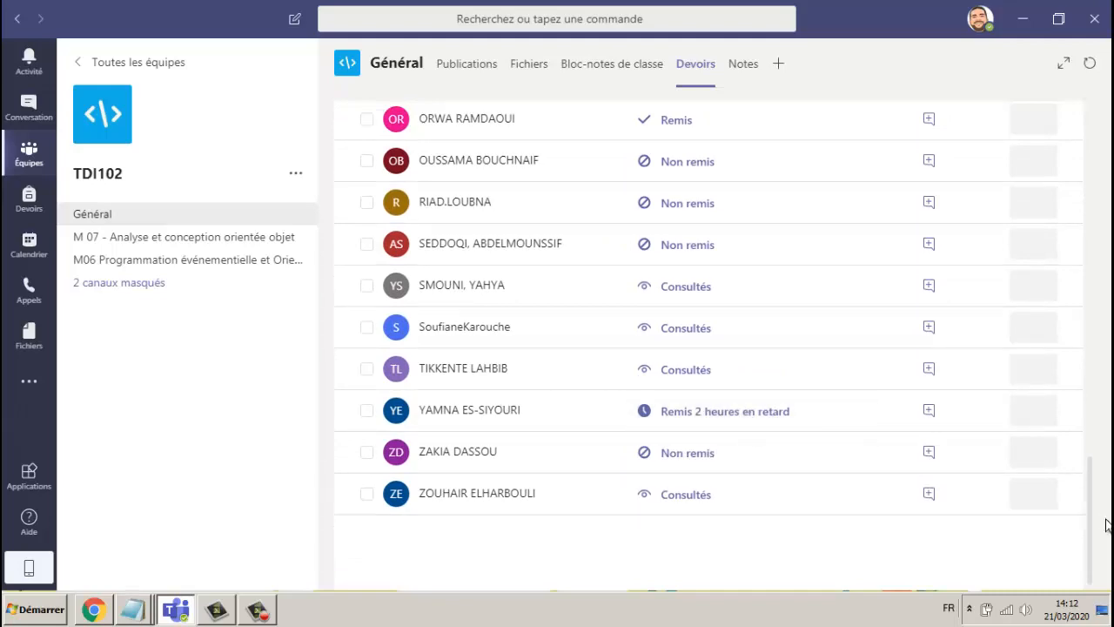
pyautogui.moveTo(1089, 552); pyautogui.dragTo(1089, 265)
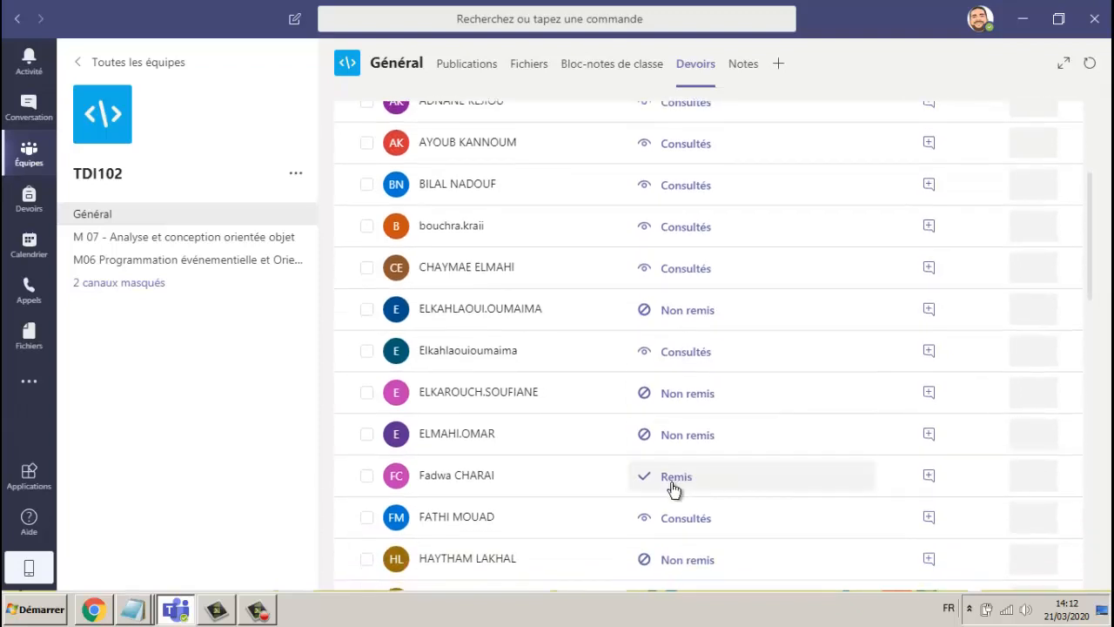
# Open the work of a student marked "Remis" and view the attached images UML 3.PNG and uml 2.PNG
pyautogui.click(483, 479)
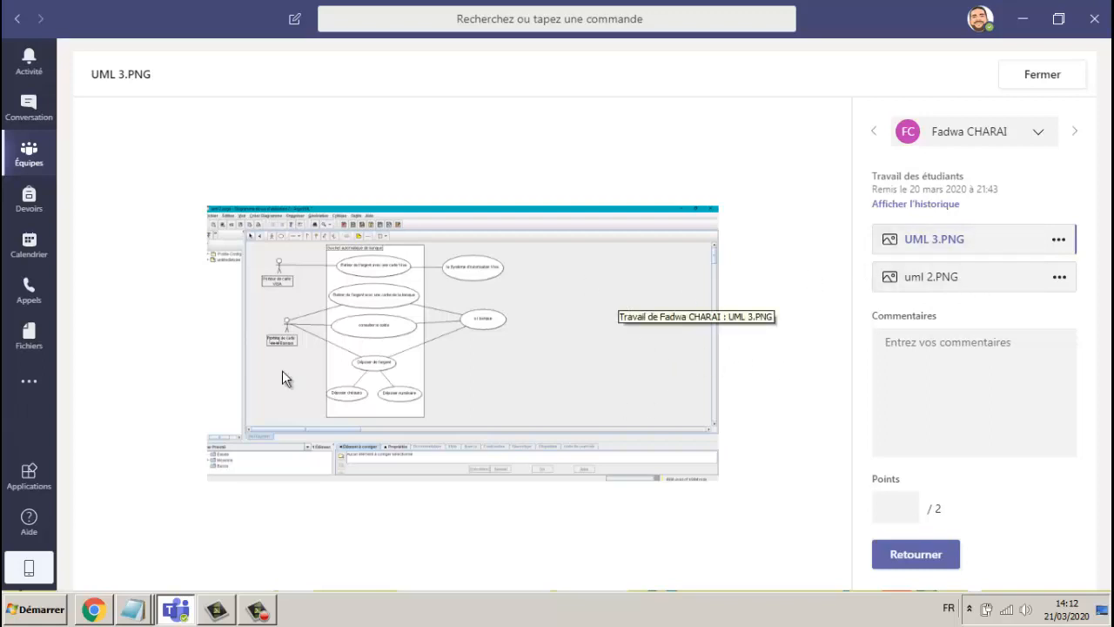
pyautogui.click(986, 280)
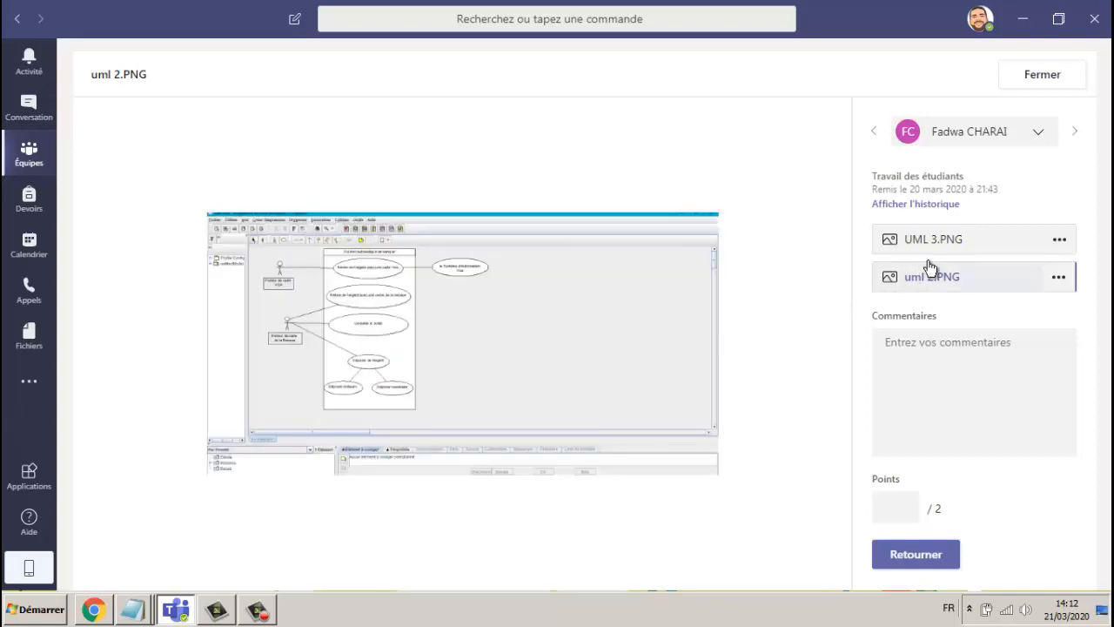
pyautogui.click(982, 250)
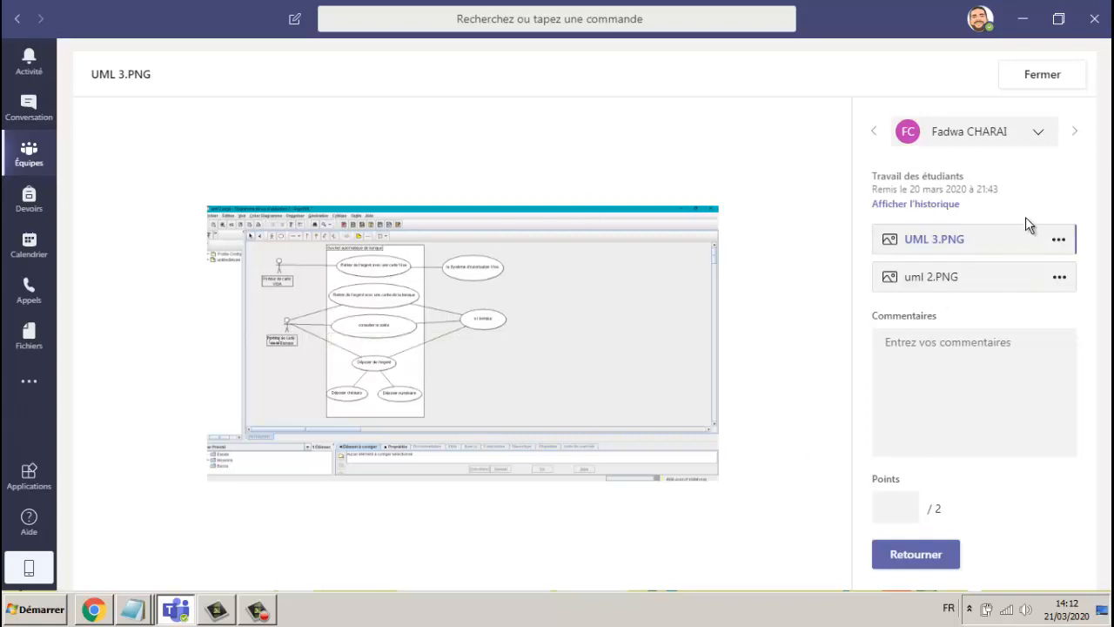
# Download the student's attachment UML 3.PNG, view it in the Chrome browser and return to Teams
pyautogui.click(1058, 238)
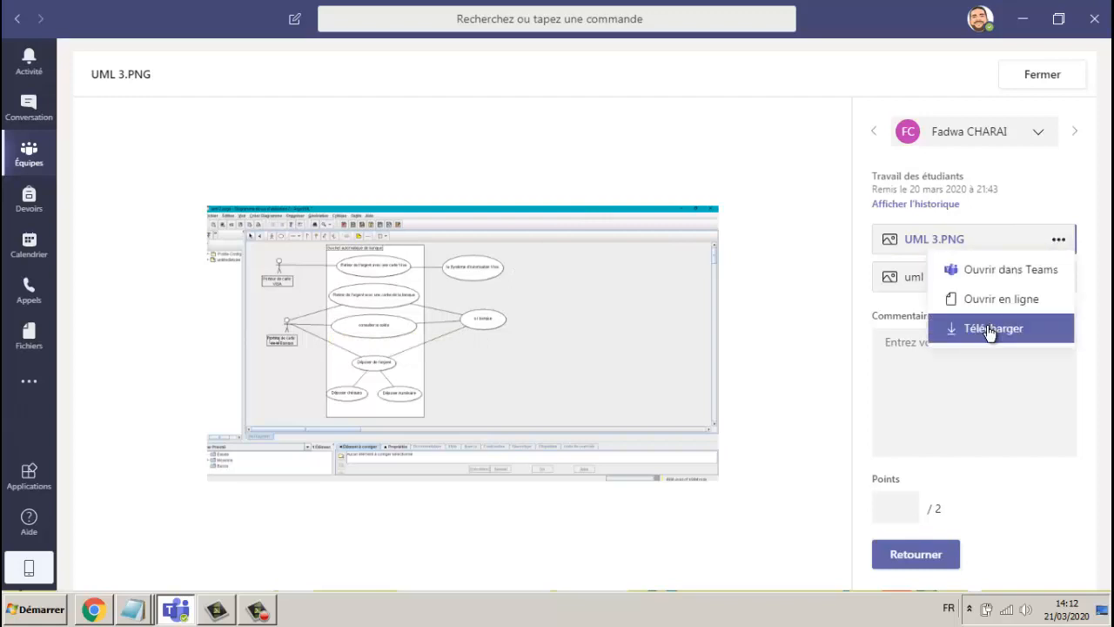
pyautogui.click(611, 338)
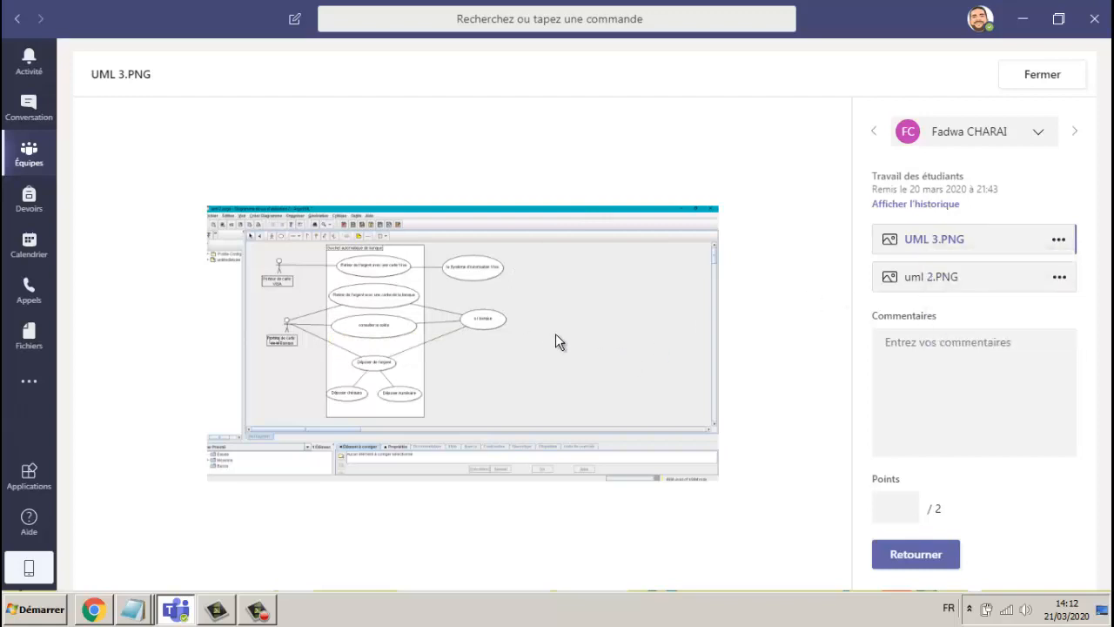
pyautogui.click(1058, 240)
pyautogui.click(927, 248)
pyautogui.click(1060, 240)
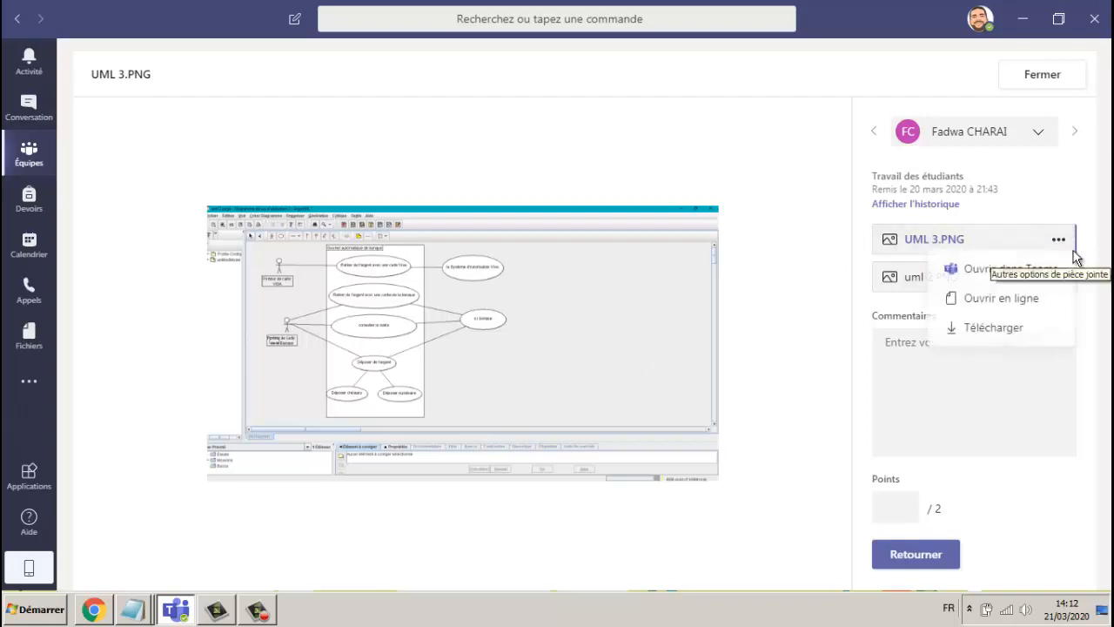
pyautogui.click(992, 328)
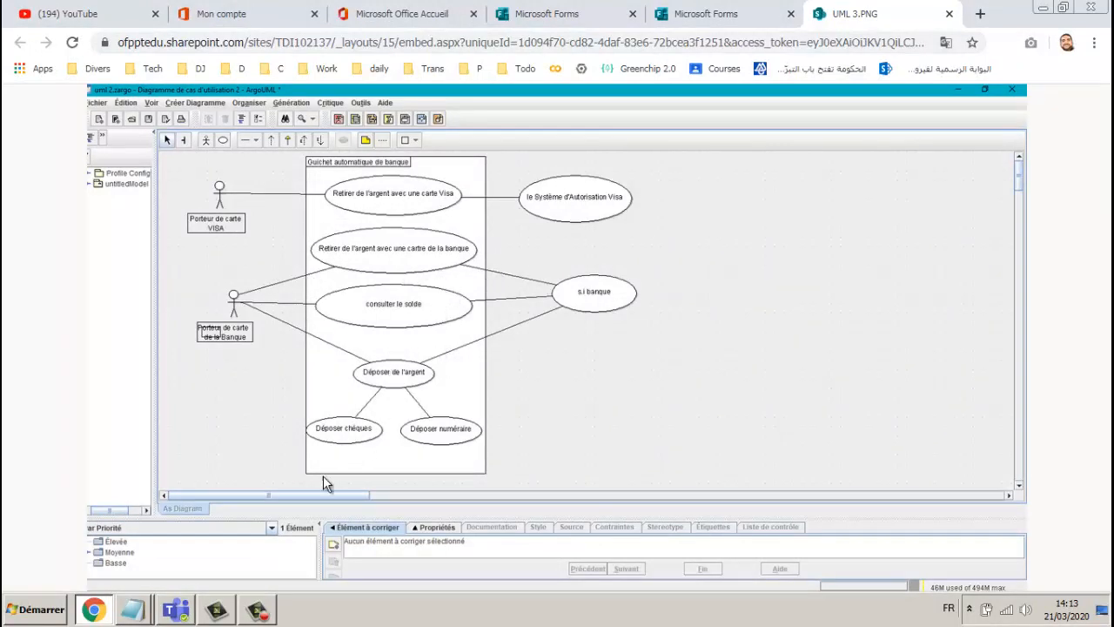
pyautogui.click(176, 610)
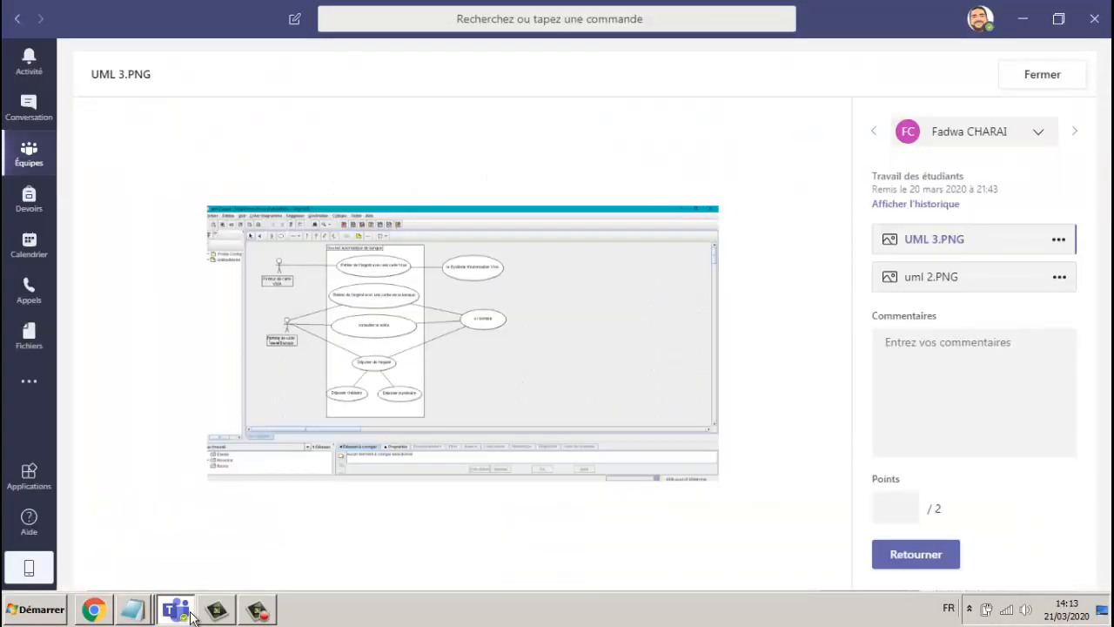
# Look at the comment and points fields for the student's work without filling them in, and close the submission
pyautogui.click(955, 348)
pyautogui.click(902, 506)
pyautogui.click(1043, 80)
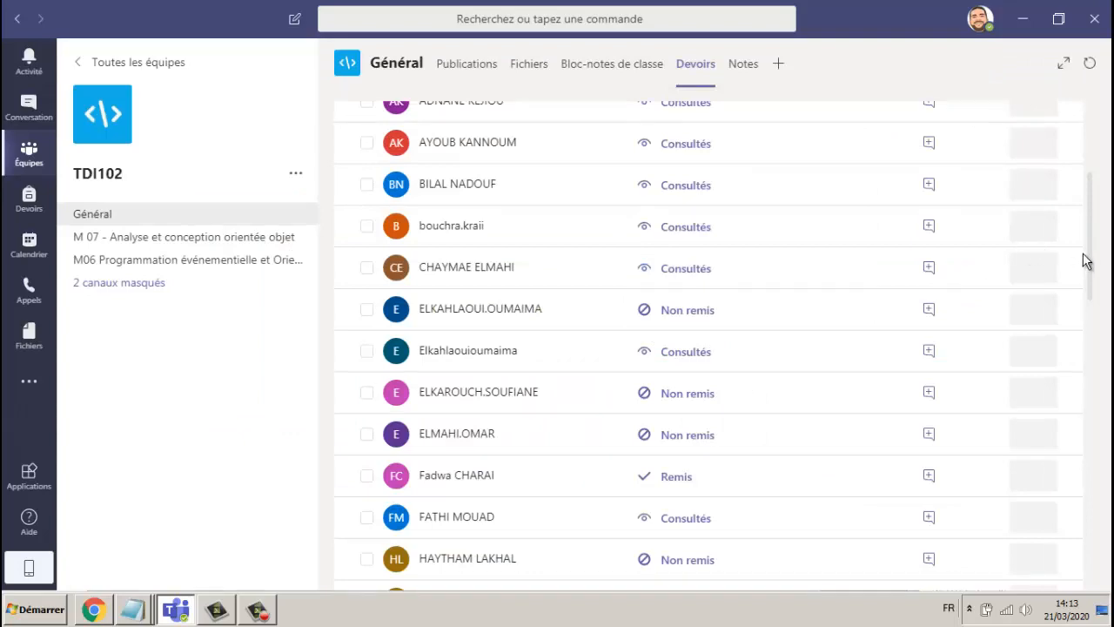
pyautogui.moveTo(1085, 260); pyautogui.dragTo(1094, 166)
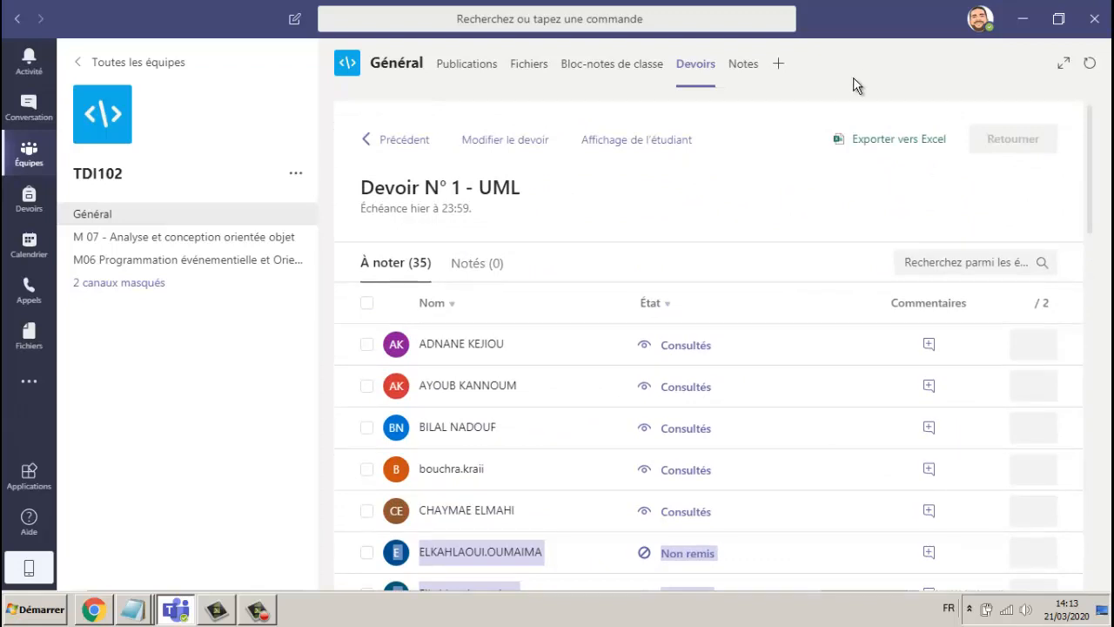
pyautogui.click(712, 215)
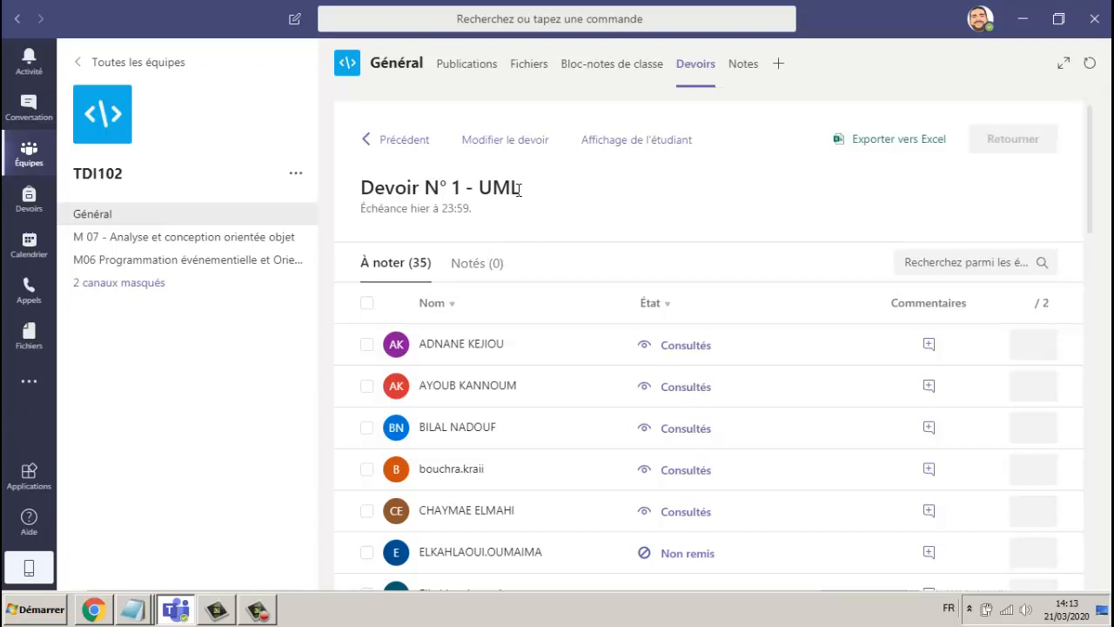
pyautogui.moveTo(519, 190); pyautogui.dragTo(371, 199)
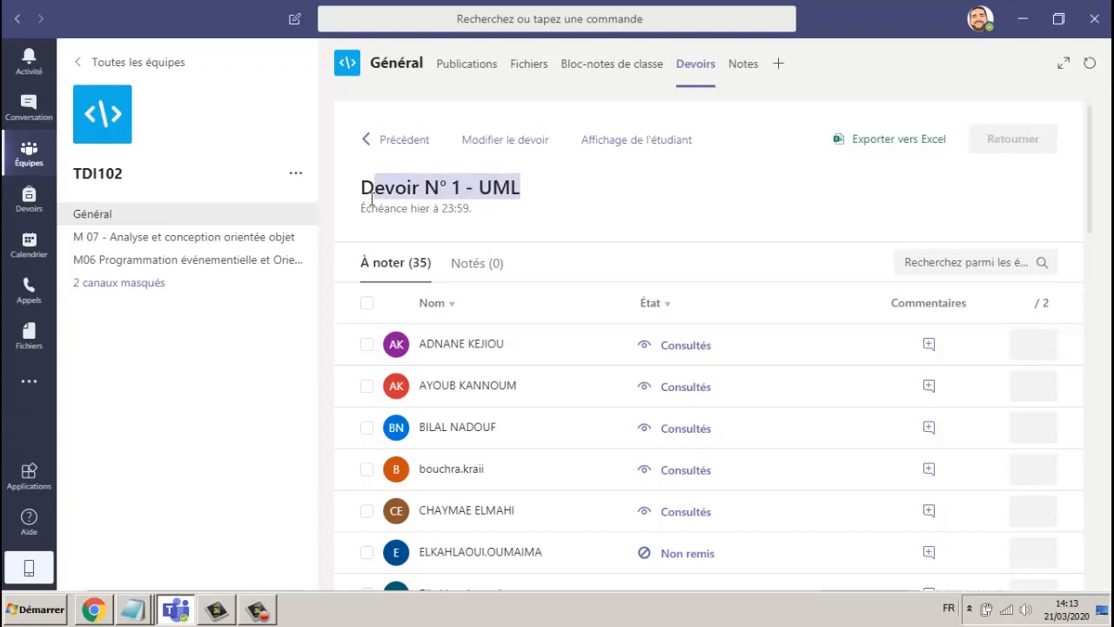